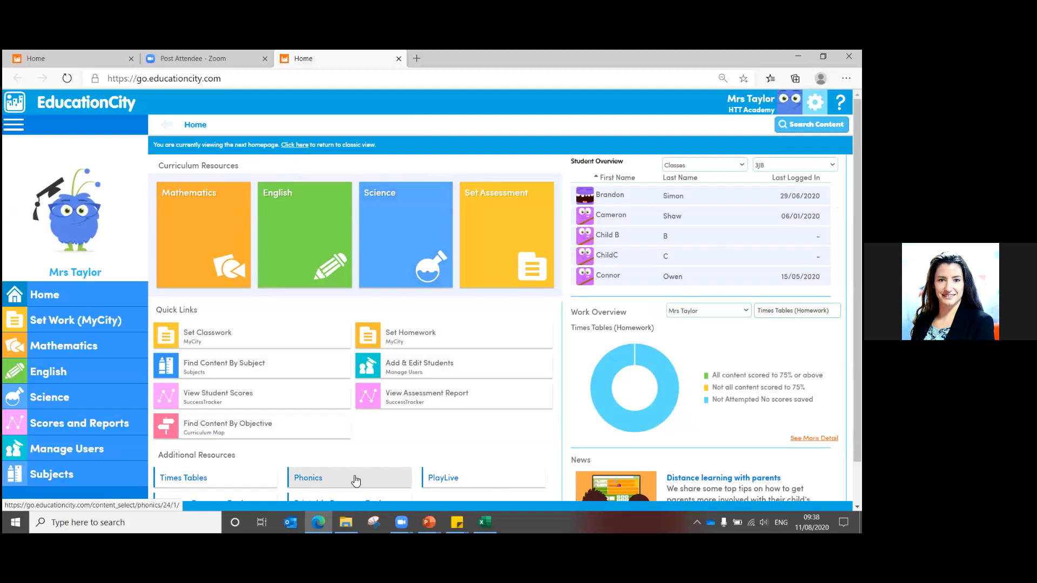
# - Open the student list for adding and editing students and sort it by class with EYFS first
pyautogui.click(380, 370)
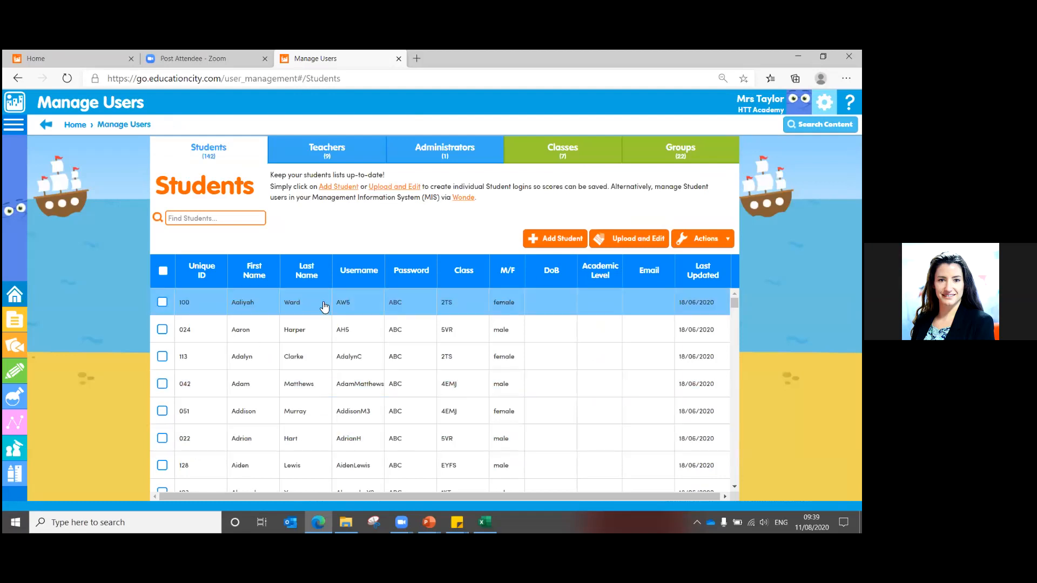
pyautogui.click(465, 271)
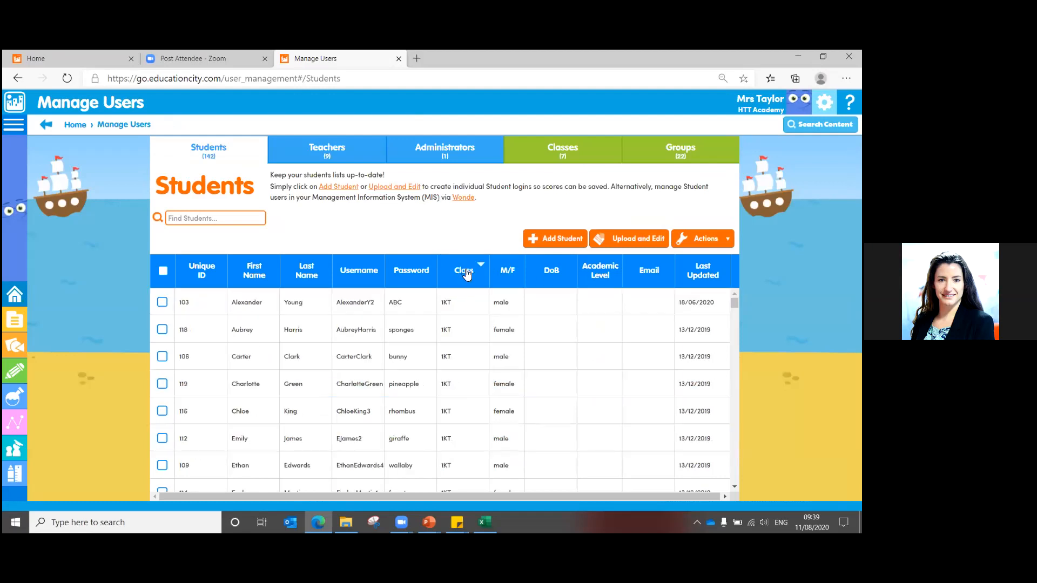
pyautogui.click(467, 272)
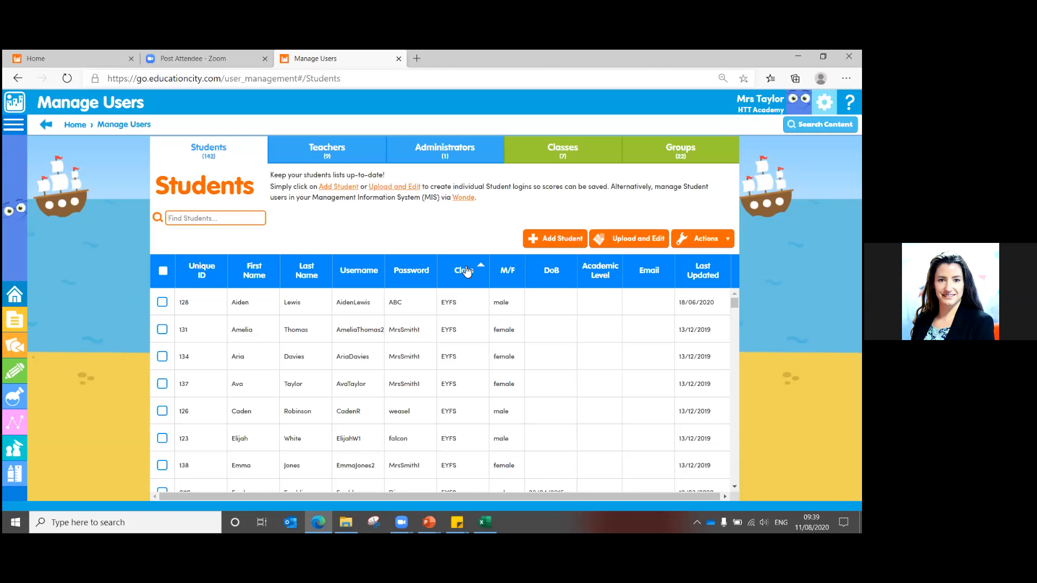
# - Filter the student list to class 6JC
pyautogui.click(218, 218)
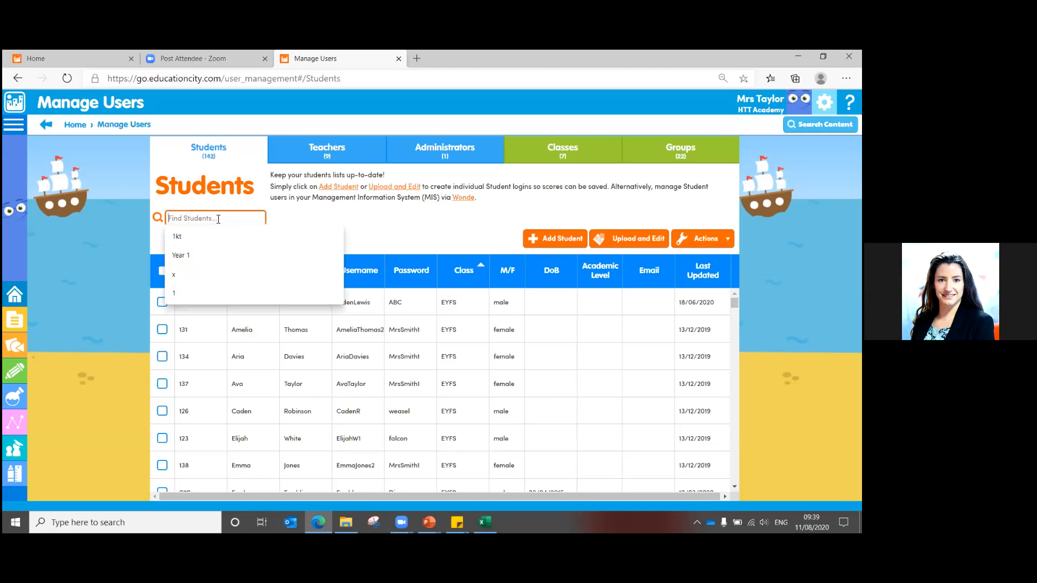
pyautogui.write('6')
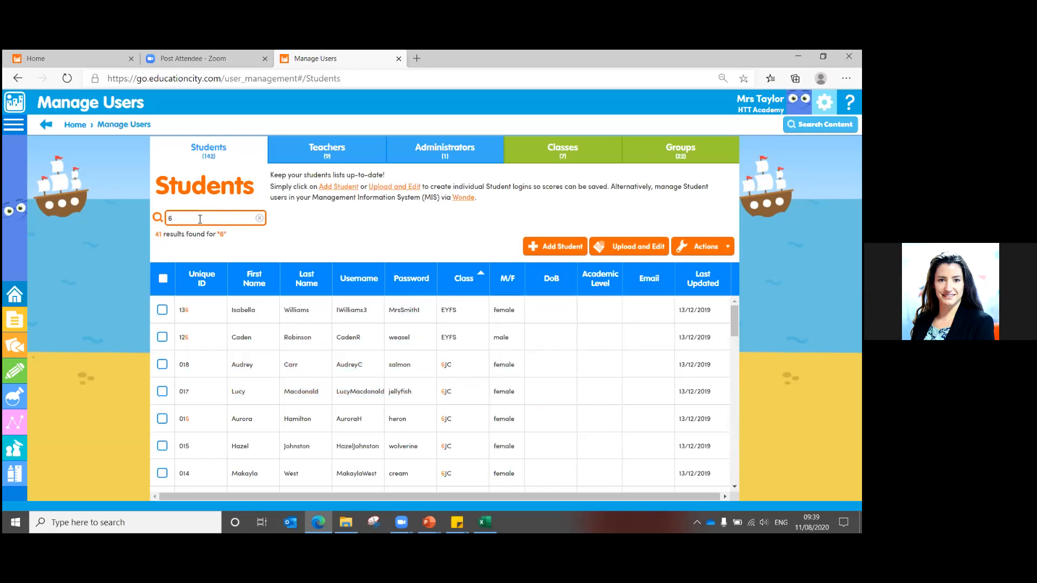
pyautogui.write('JC')
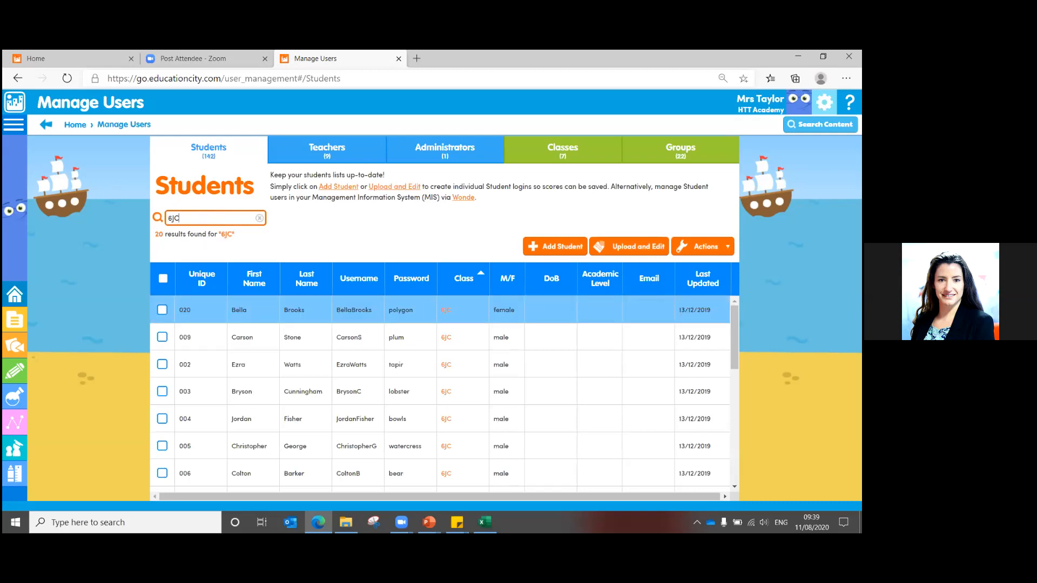
pyautogui.moveTo(735, 337)
pyautogui.mouseDown()
pyautogui.moveTo(735, 451)
pyautogui.moveTo(734, 338)
pyautogui.mouseUp()
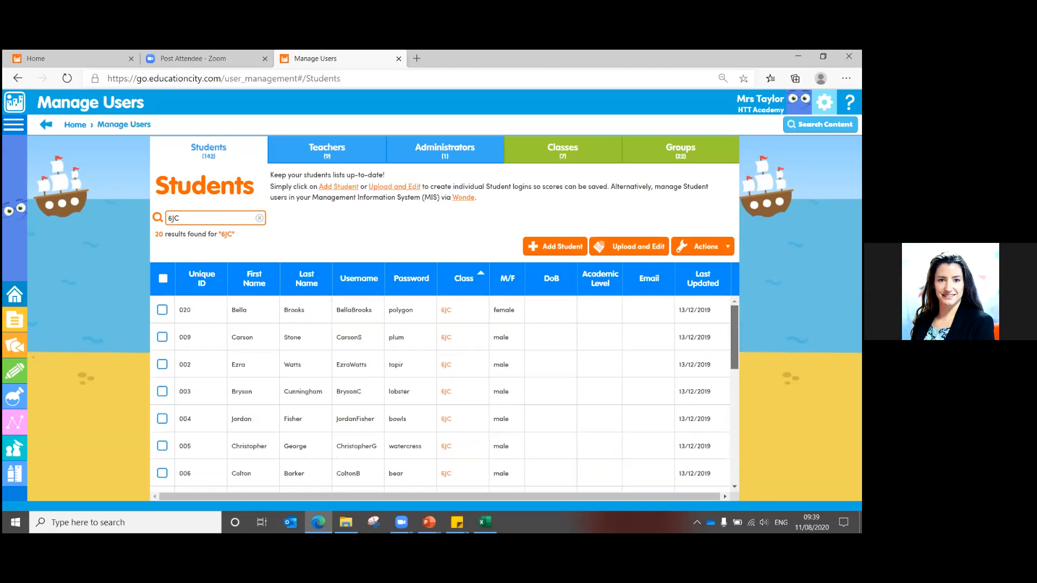
# - Select all the filtered 6JC students and delete them, confirming the deletion
pyautogui.click(164, 279)
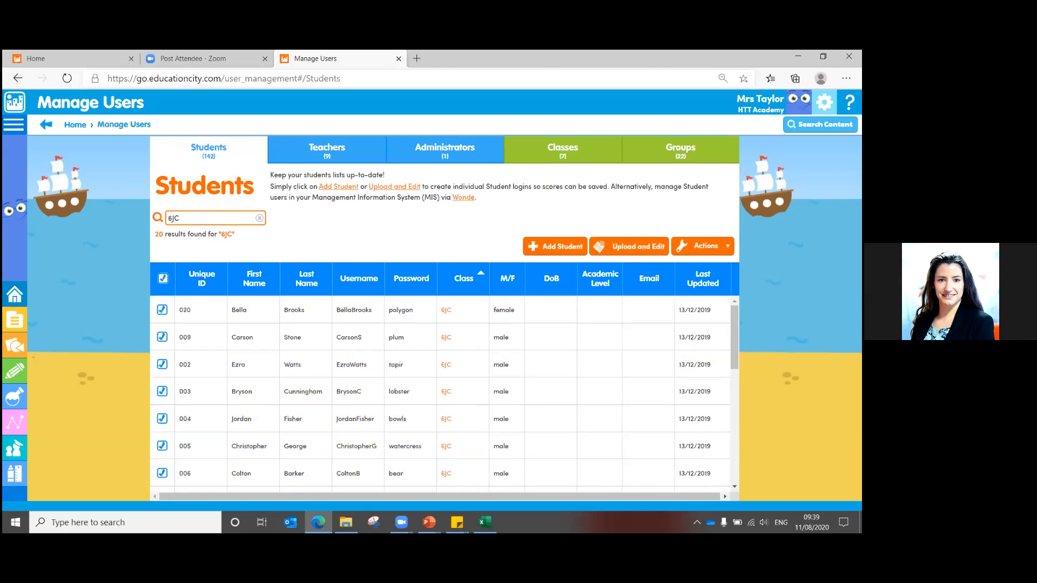
pyautogui.click(702, 246)
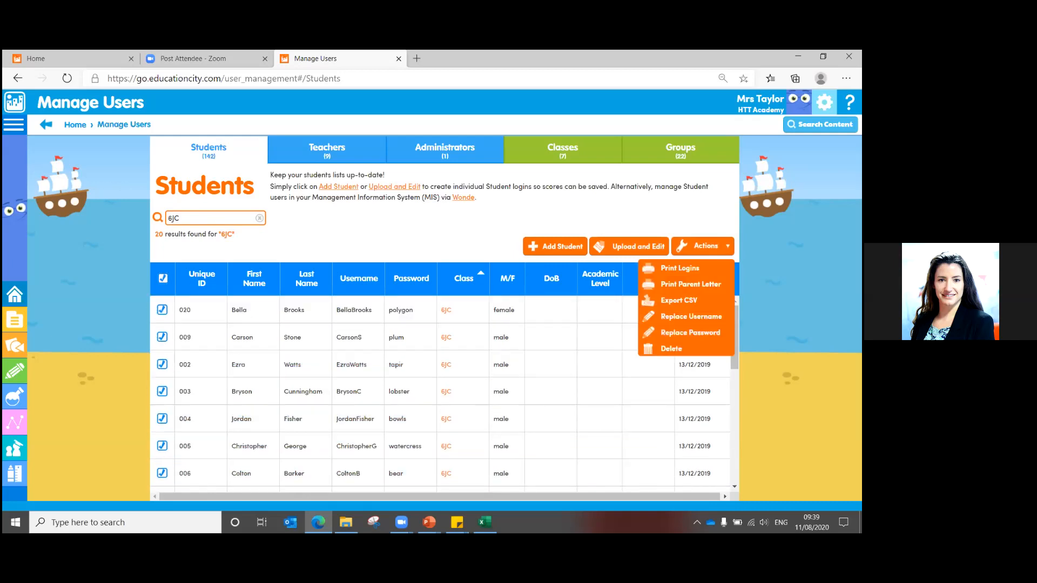
pyautogui.click(694, 353)
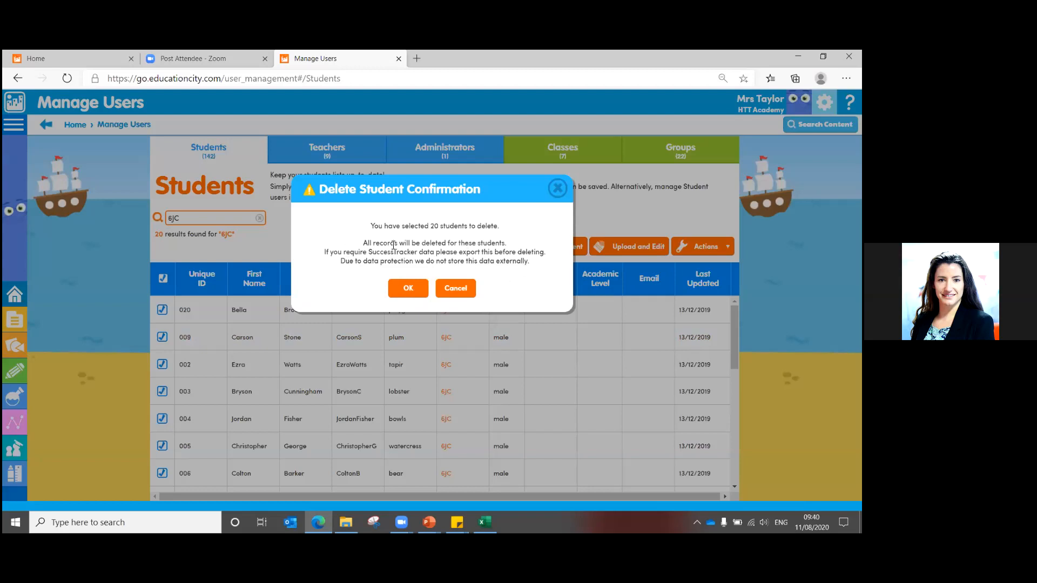
pyautogui.click(409, 289)
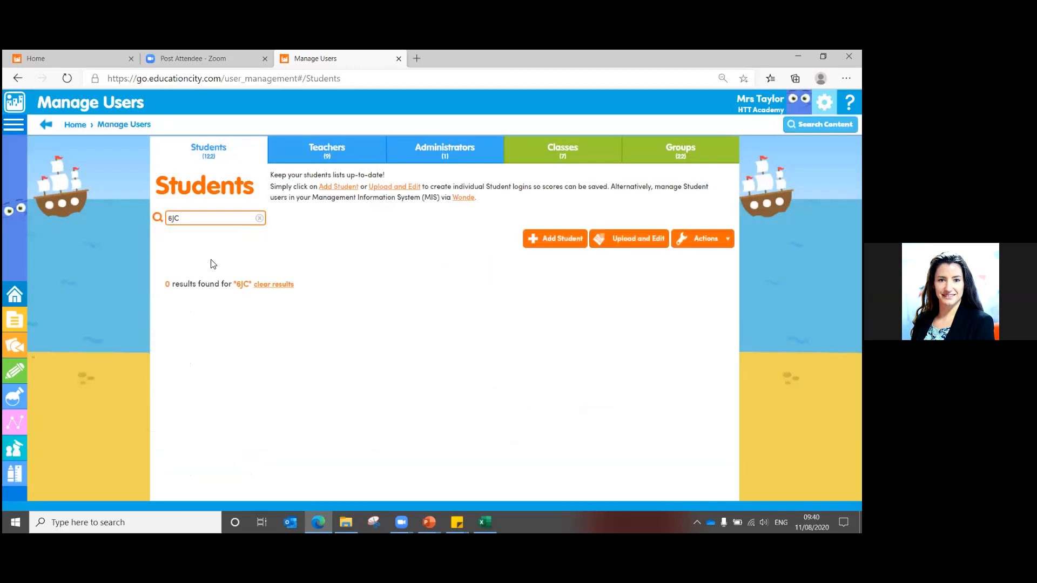
# - Clear the student search and sort the full list by class with 1KT first
pyautogui.doubleClick(176, 217)
pyautogui.press('BackSpace')
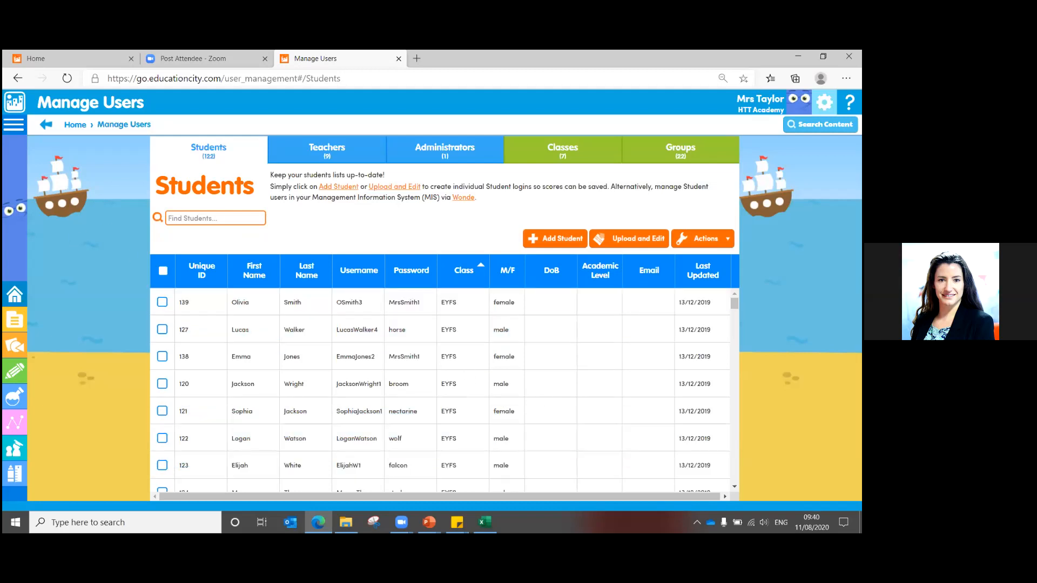
pyautogui.scroll(-15, 440, 389)
pyautogui.scroll(15, 191, 301)
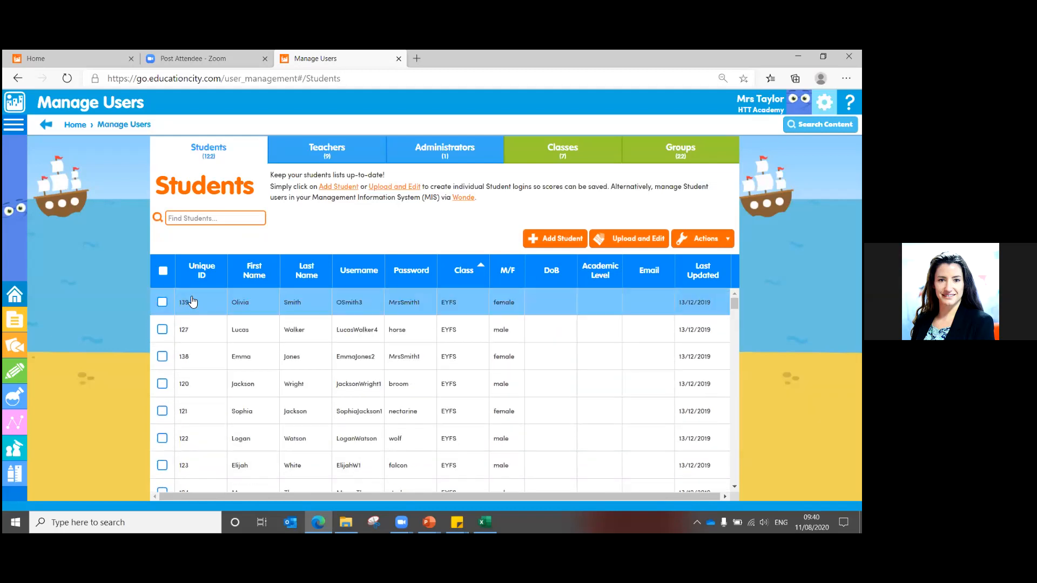
pyautogui.click(447, 279)
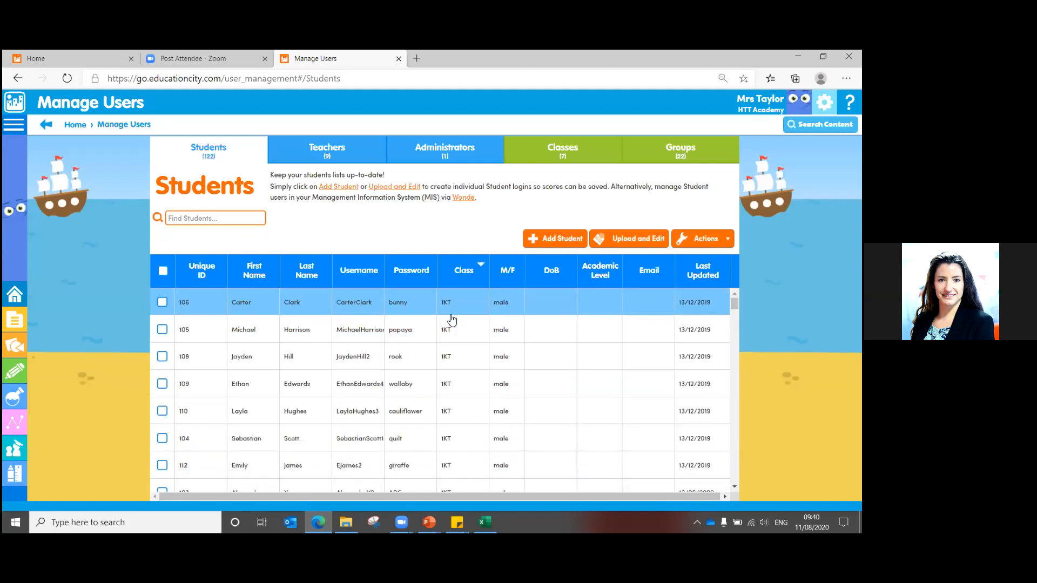
# - Export all remaining students to a CSV file and open the exported file in Excel
pyautogui.click(163, 270)
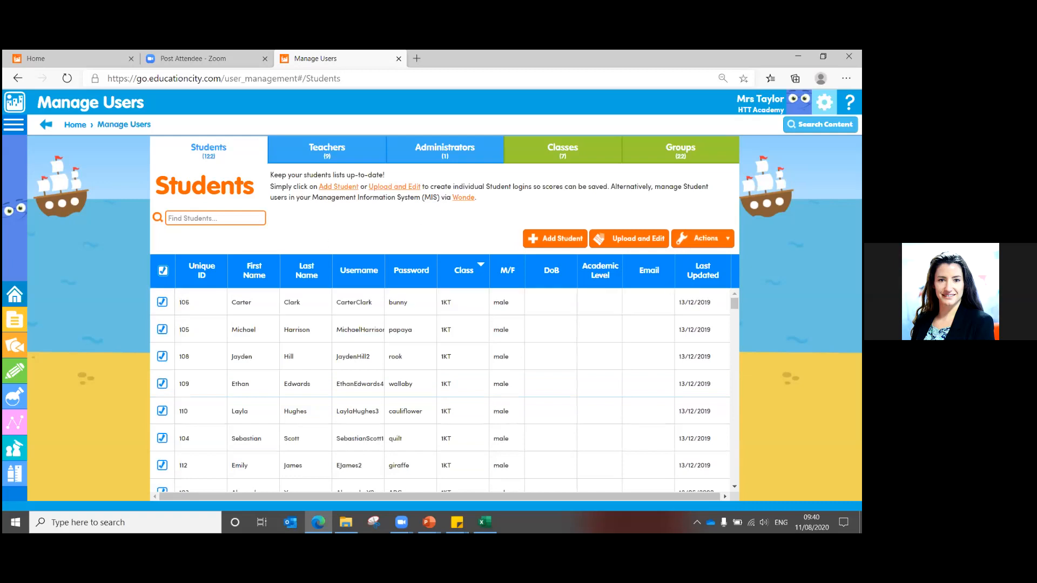
pyautogui.click(705, 238)
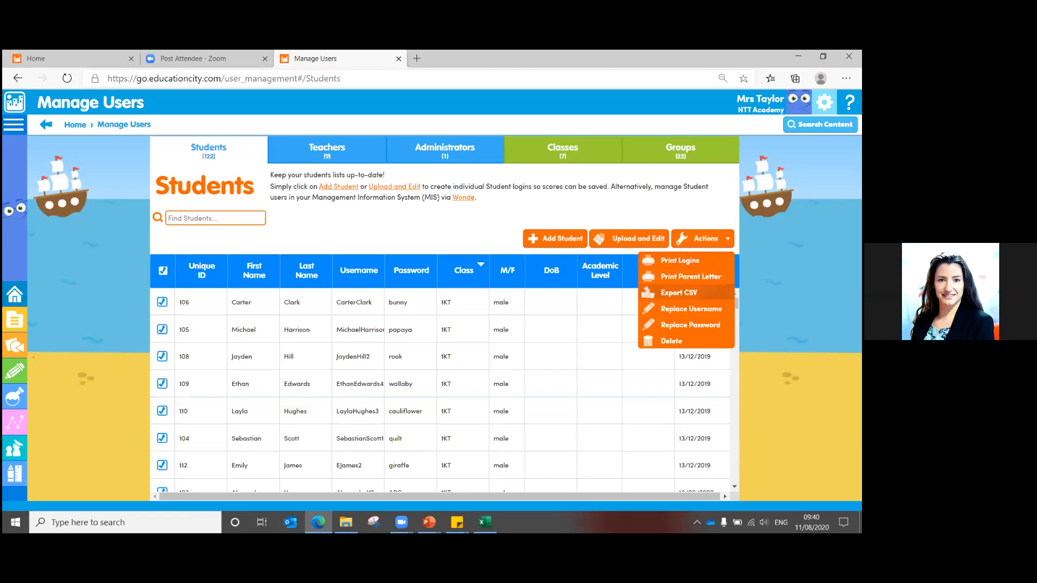
pyautogui.click(679, 292)
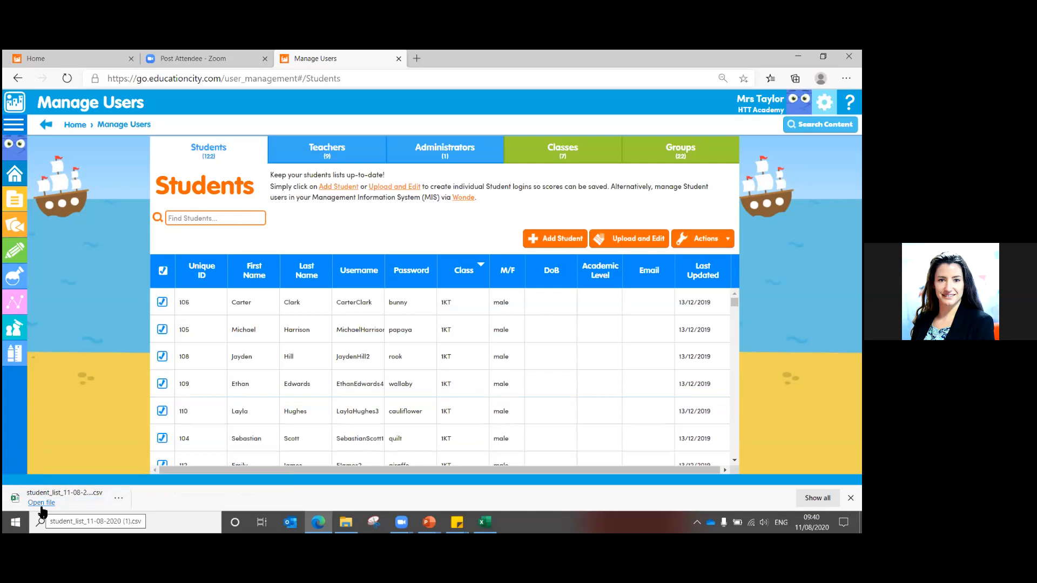
pyautogui.click(42, 504)
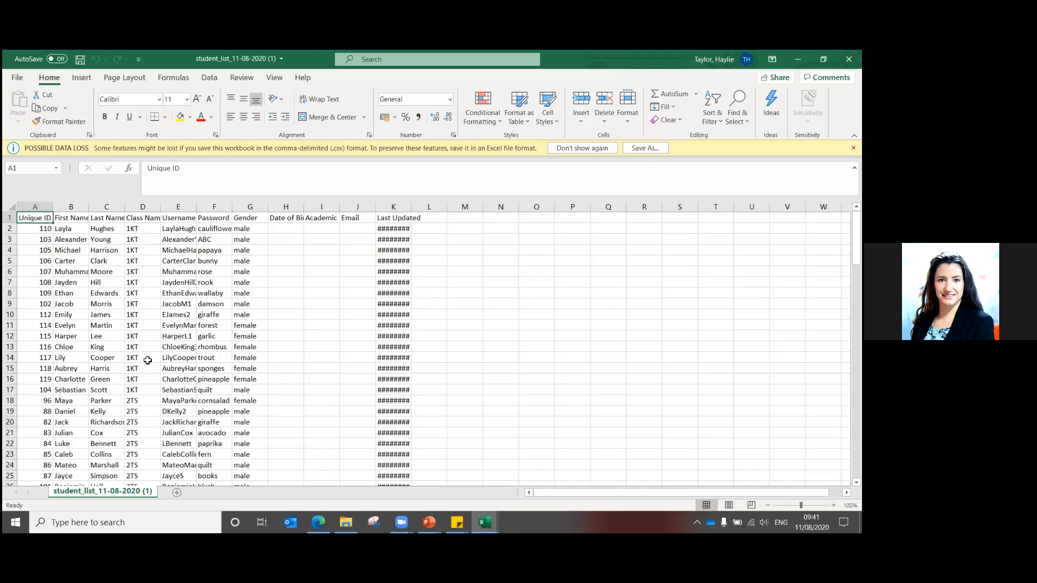
# - Change the class name of the 1KT students to 2TS by entering it in D2 and filling down through D17
pyautogui.click(141, 230)
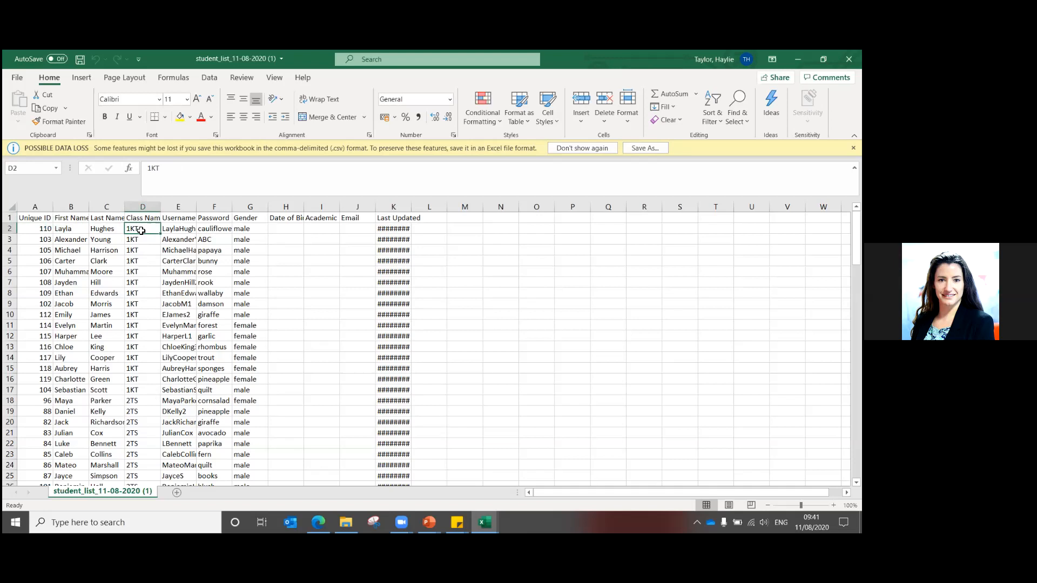
pyautogui.write('2TS')
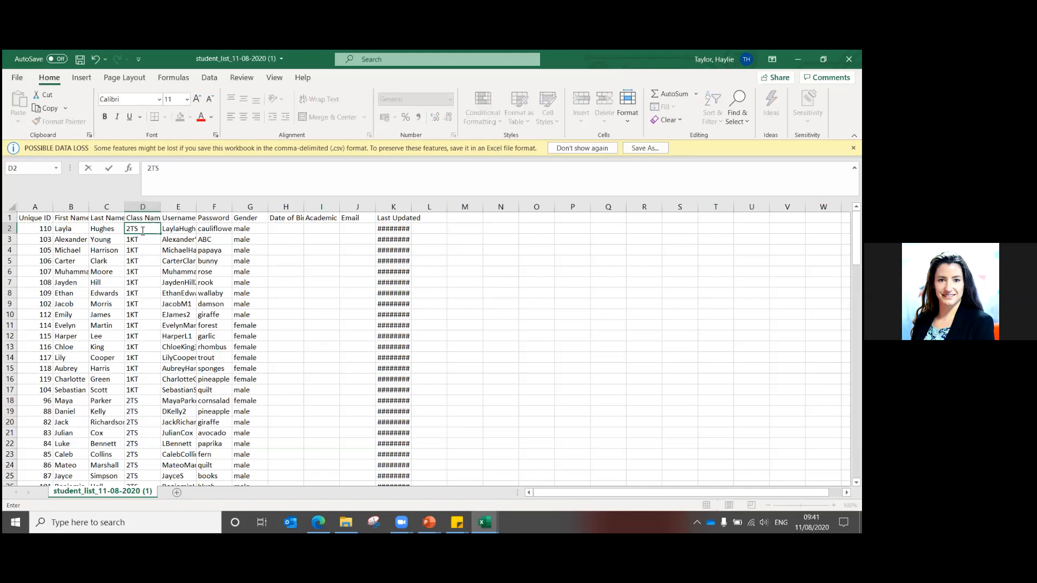
pyautogui.click(143, 243)
pyautogui.moveTo(141, 229); pyautogui.dragTo(148, 389)
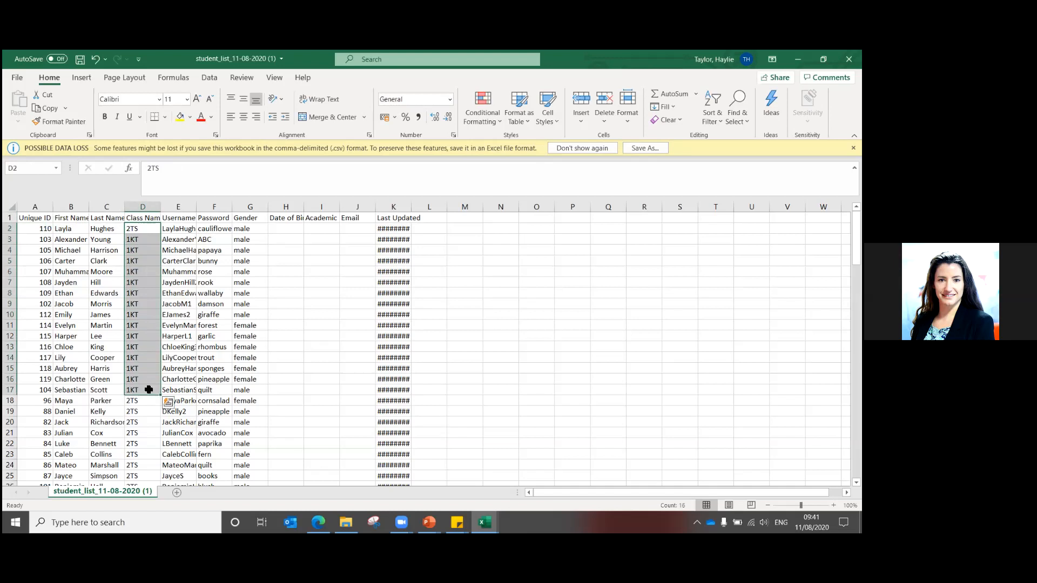
pyautogui.click(672, 106)
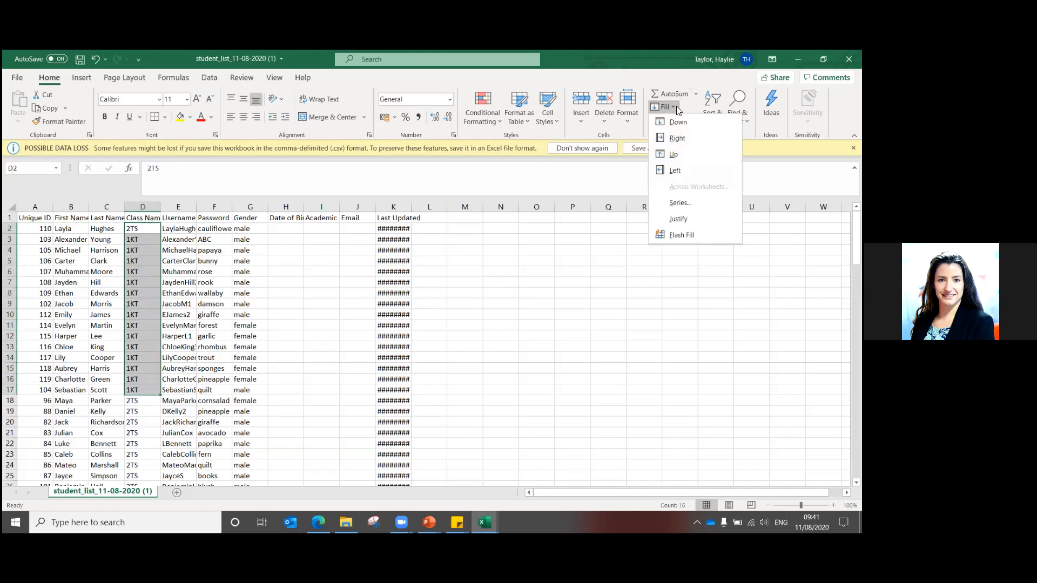
pyautogui.click(672, 122)
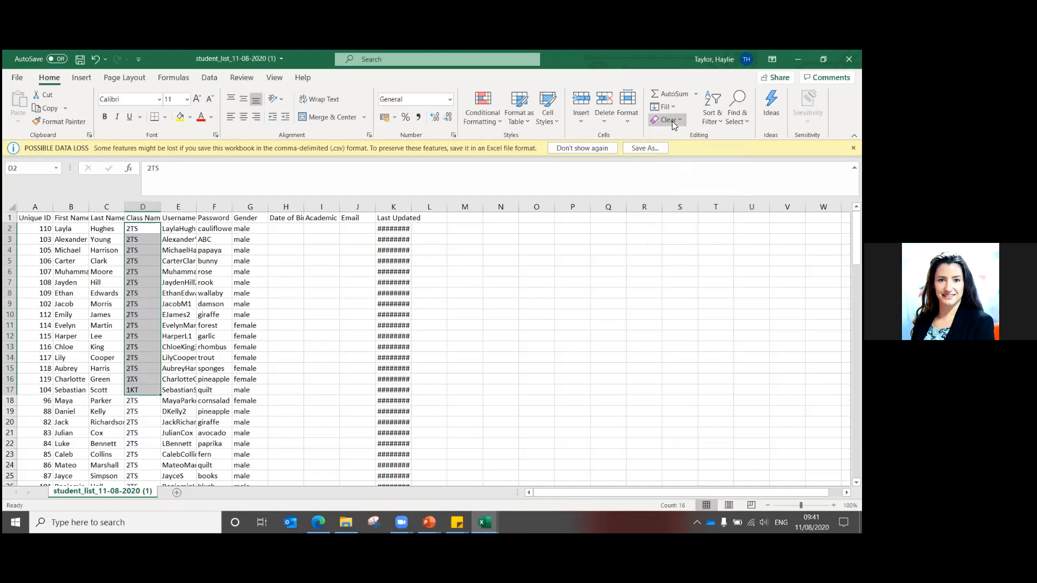
# - Change the class name of the original 2TS students to 3JB by entering it in D18 and filling down through D41
pyautogui.click(133, 402)
pyautogui.moveTo(856, 240); pyautogui.dragTo(857, 275)
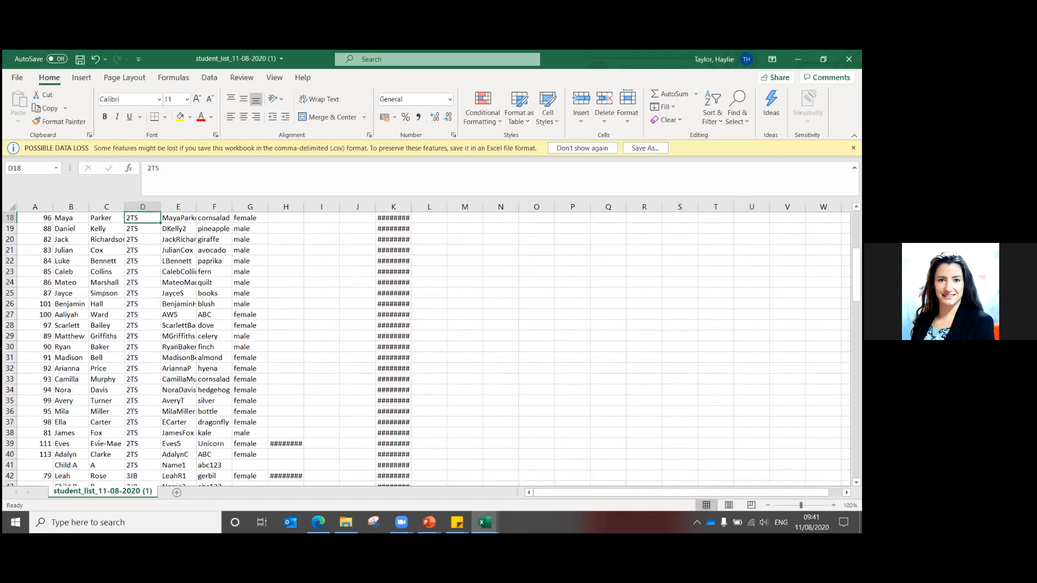
pyautogui.write('3JB')
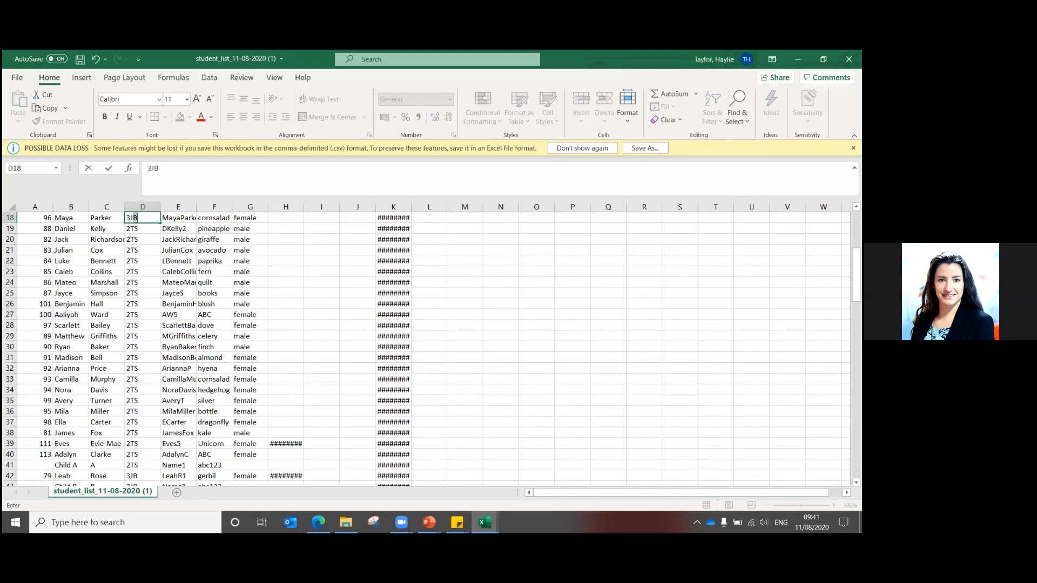
pyautogui.click(69, 263)
pyautogui.moveTo(141, 221); pyautogui.dragTo(158, 465)
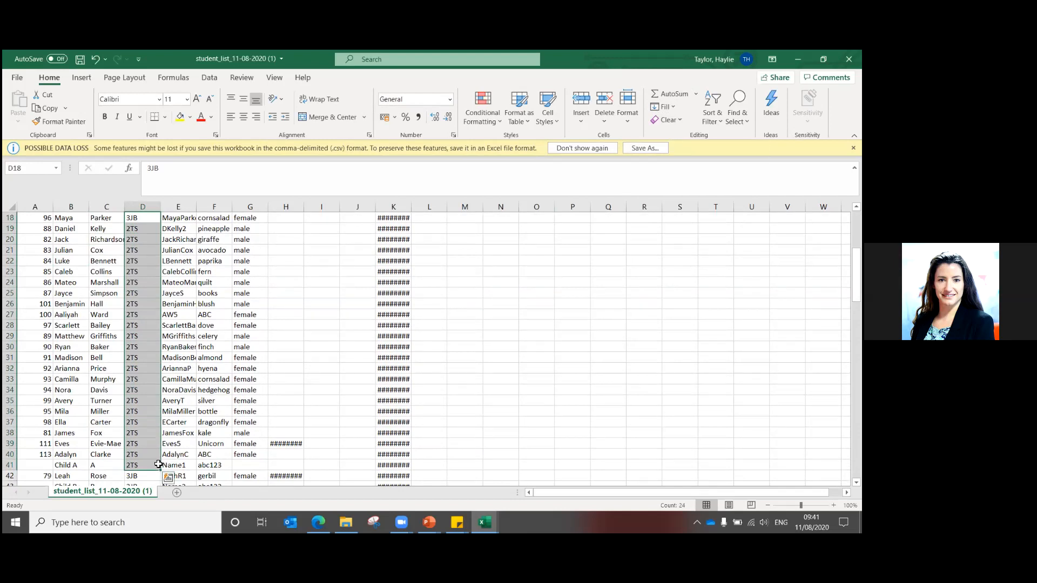
pyautogui.click(670, 108)
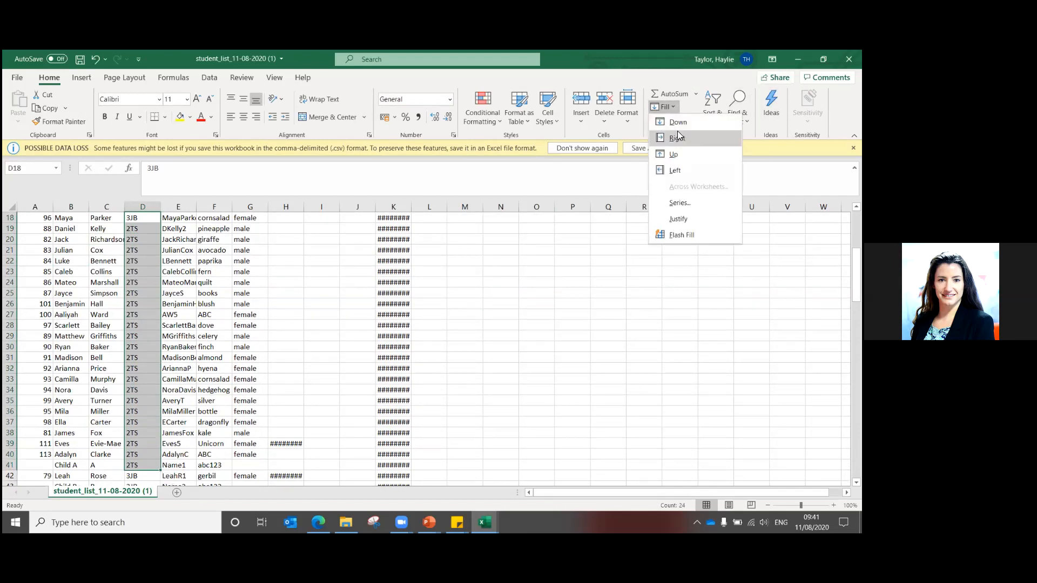
pyautogui.click(675, 122)
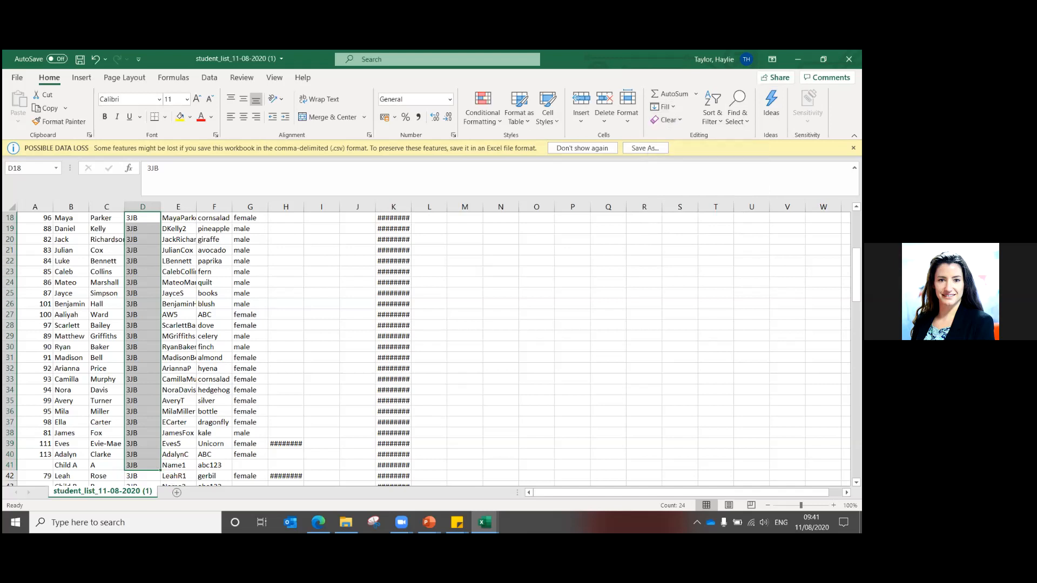
# - Change the class name of the original 3JB students to 4EMJ by entering it in D42 and filling down through D62
pyautogui.moveTo(856, 273); pyautogui.dragTo(857, 322)
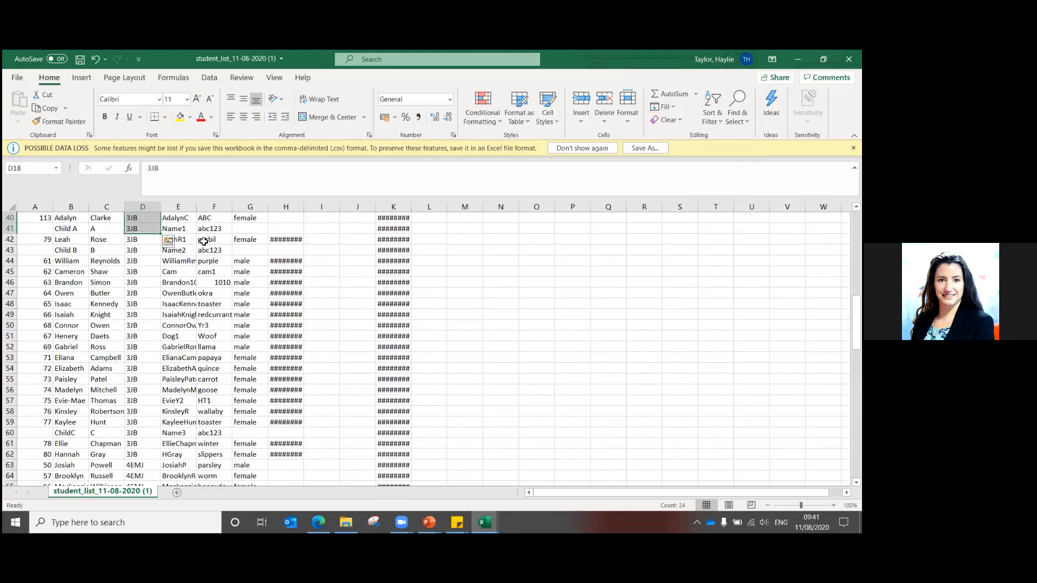
pyautogui.click(137, 241)
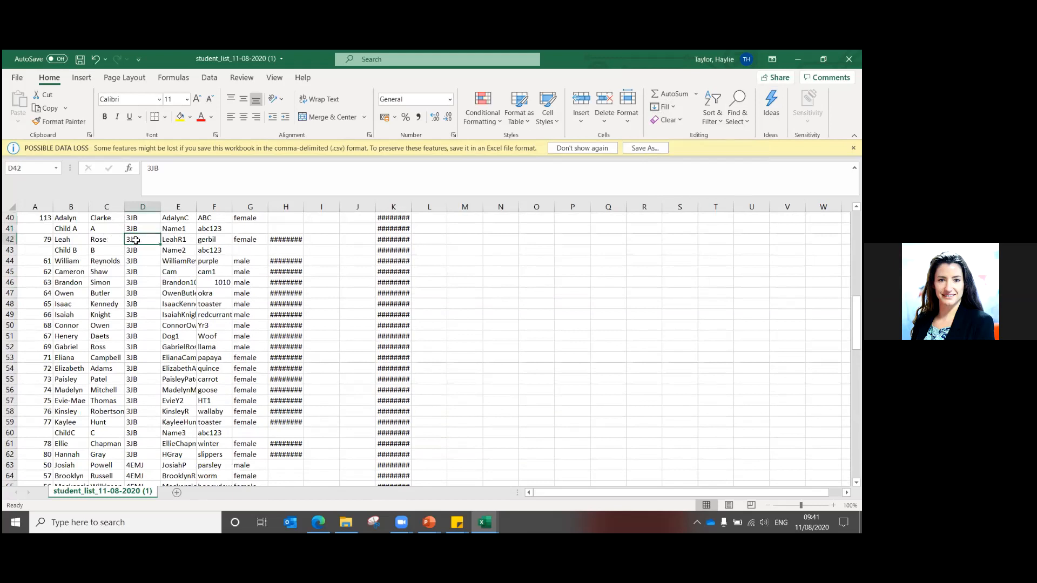
pyautogui.write('4EMJ')
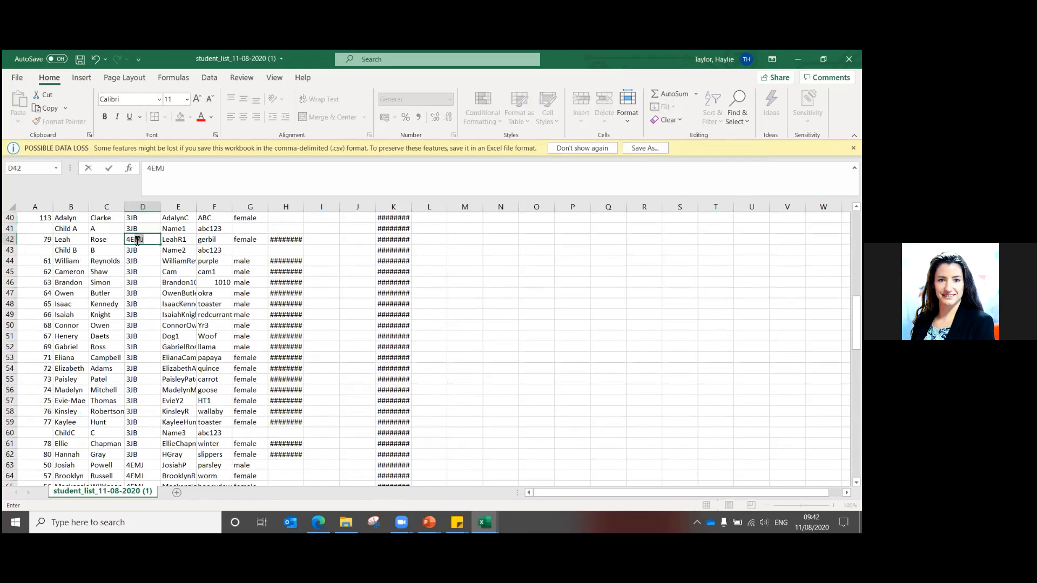
pyautogui.moveTo(135, 240); pyautogui.dragTo(140, 454)
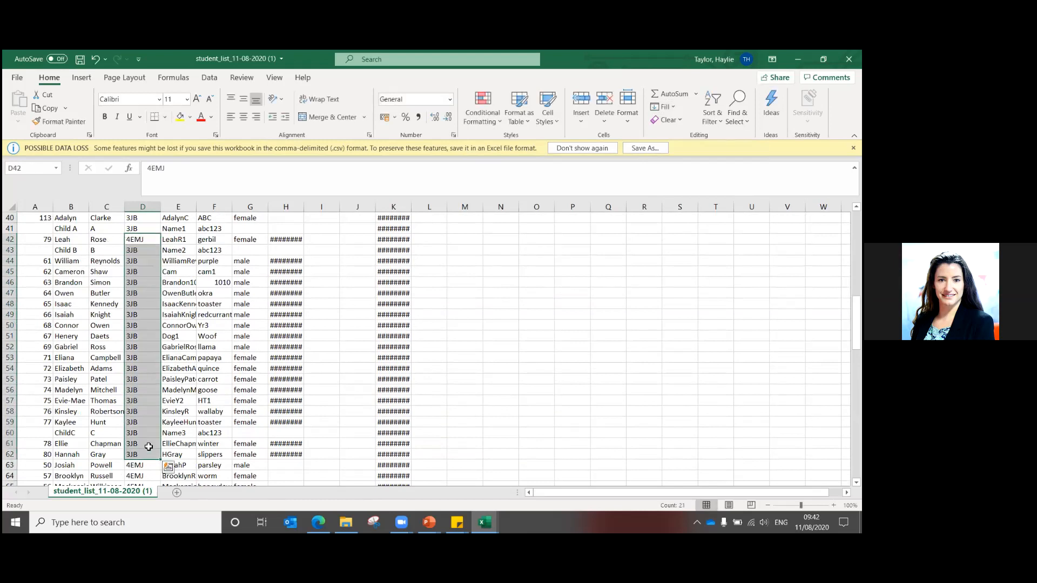
pyautogui.click(664, 107)
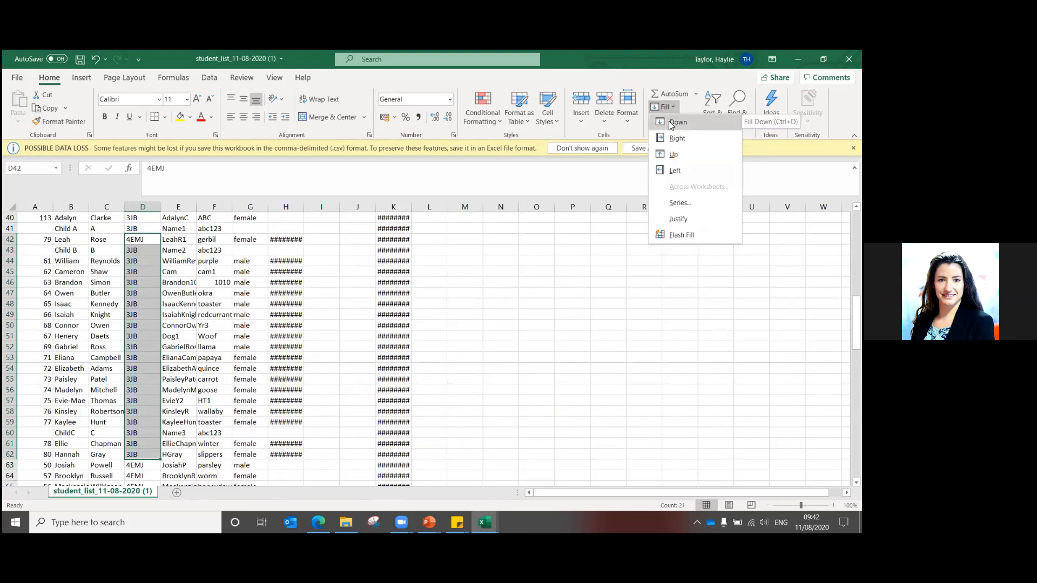
pyautogui.click(671, 123)
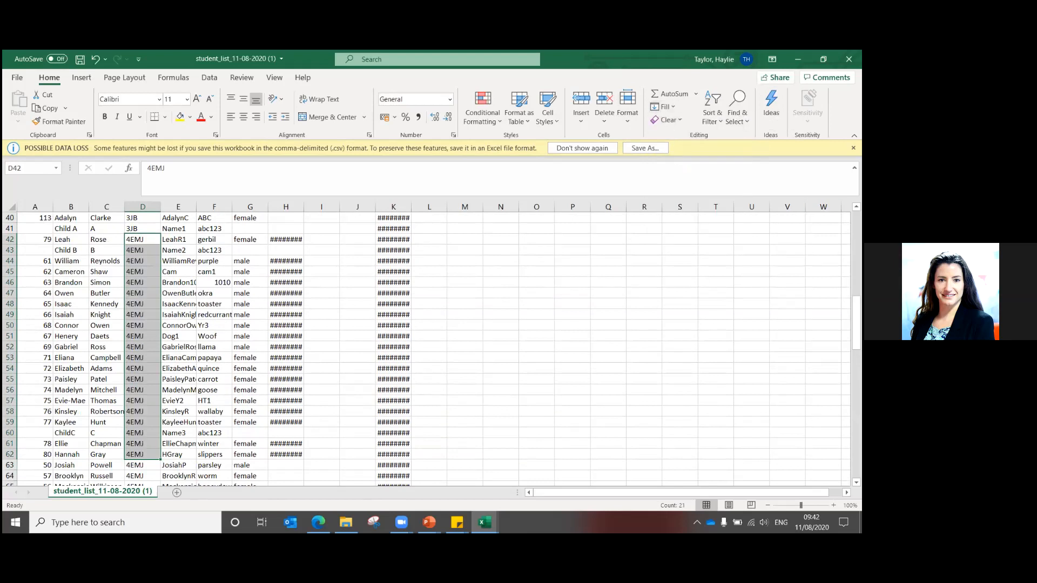
# - Change the class name of the original 4EMJ students to 5VR by entering it in D63 and filling down through D82
pyautogui.moveTo(856, 322); pyautogui.dragTo(856, 367)
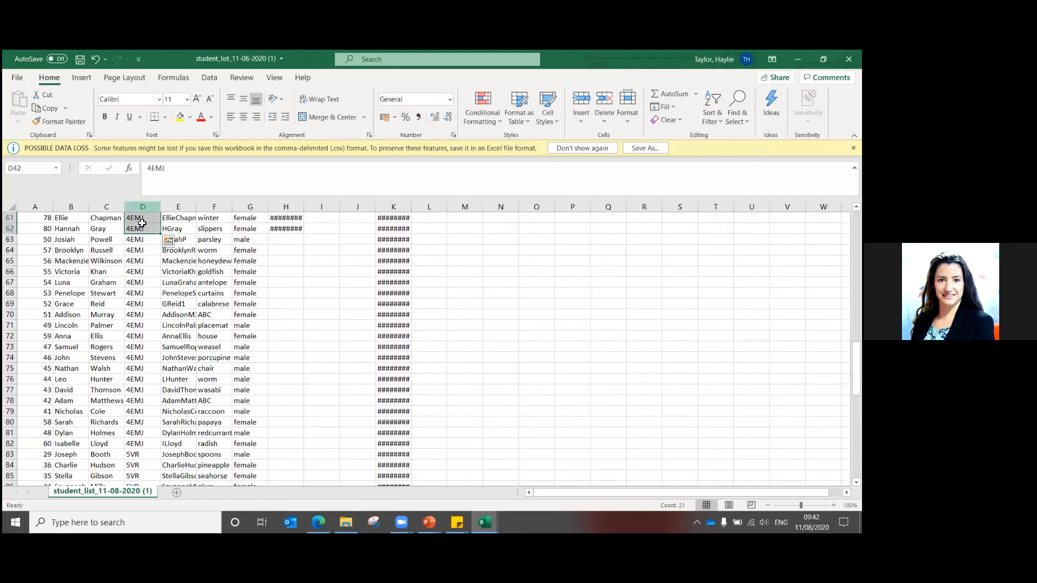
pyautogui.click(145, 239)
pyautogui.write('5VR')
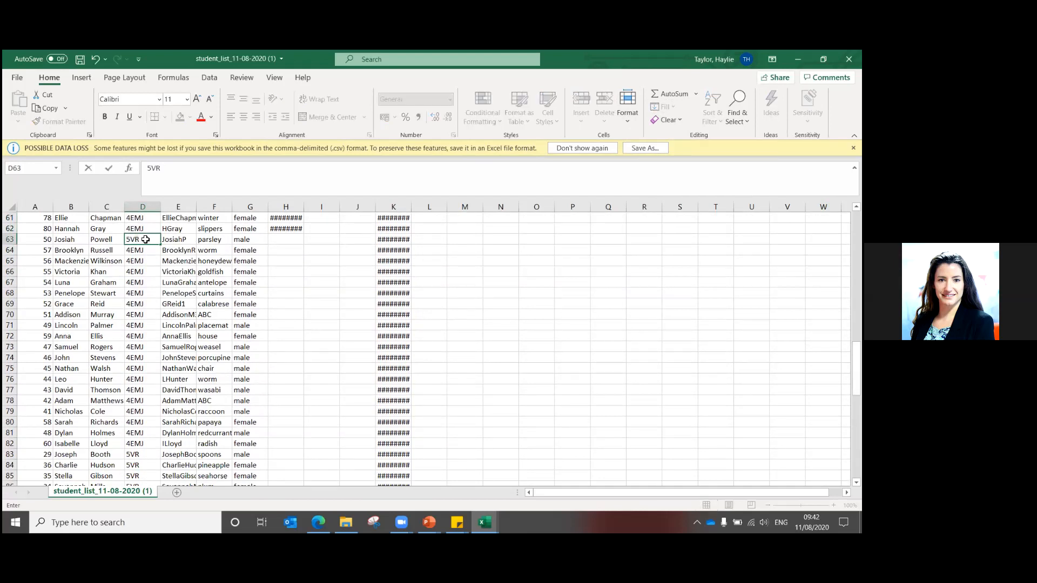
pyautogui.moveTo(145, 240); pyautogui.dragTo(157, 435)
pyautogui.click(138, 260)
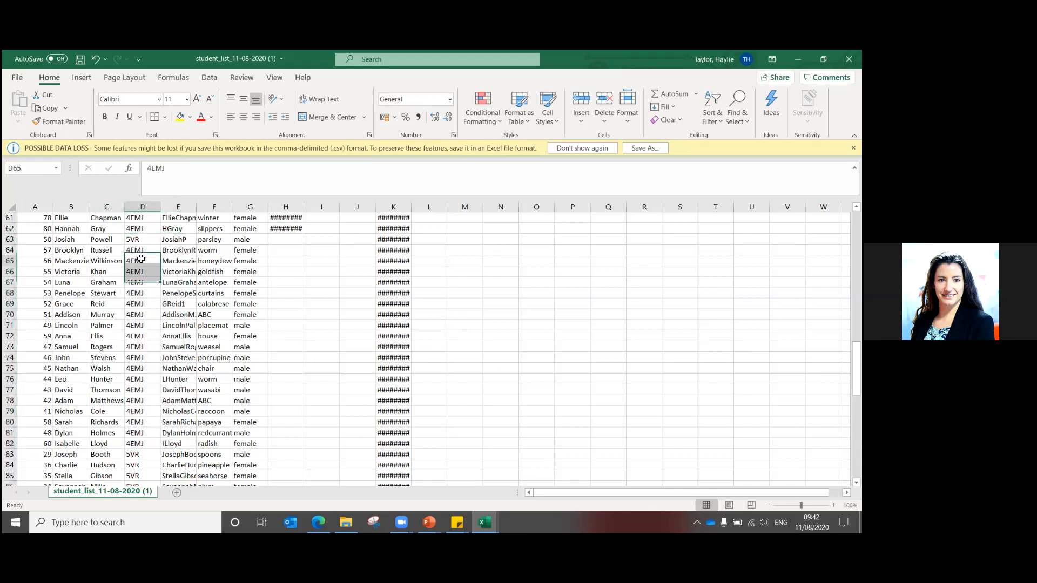
pyautogui.moveTo(133, 238); pyautogui.dragTo(144, 444)
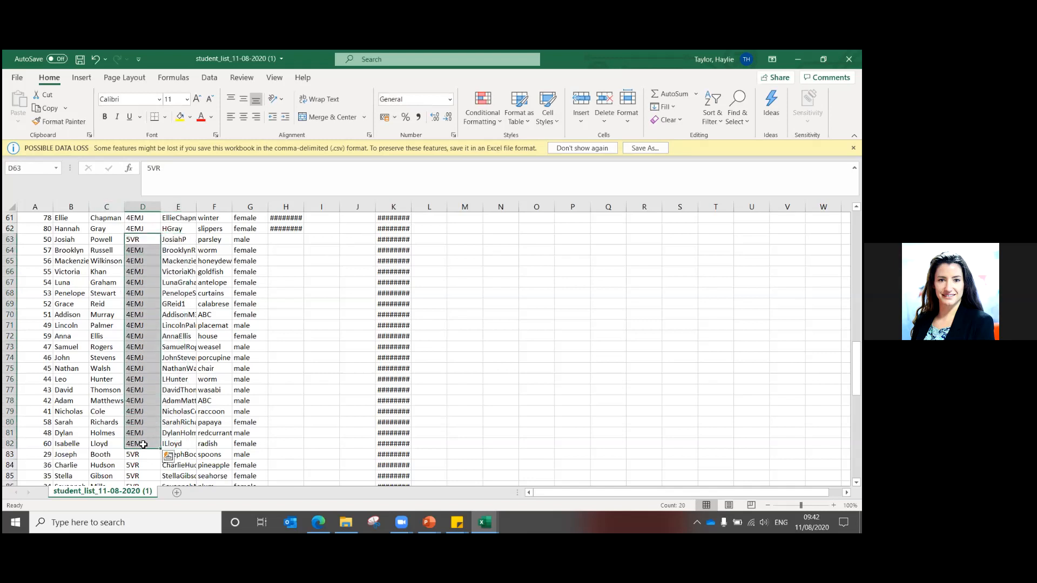
pyautogui.click(659, 107)
pyautogui.click(676, 123)
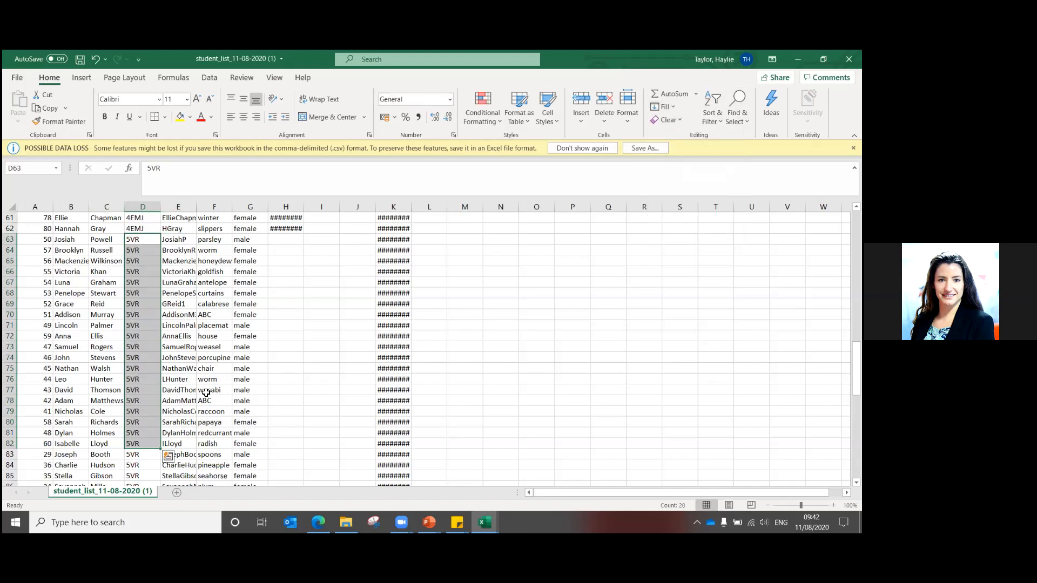
# - Change the class name of the original 5VR students to 6BJ by entering it in D83 and filling down through D102
pyautogui.click(139, 458)
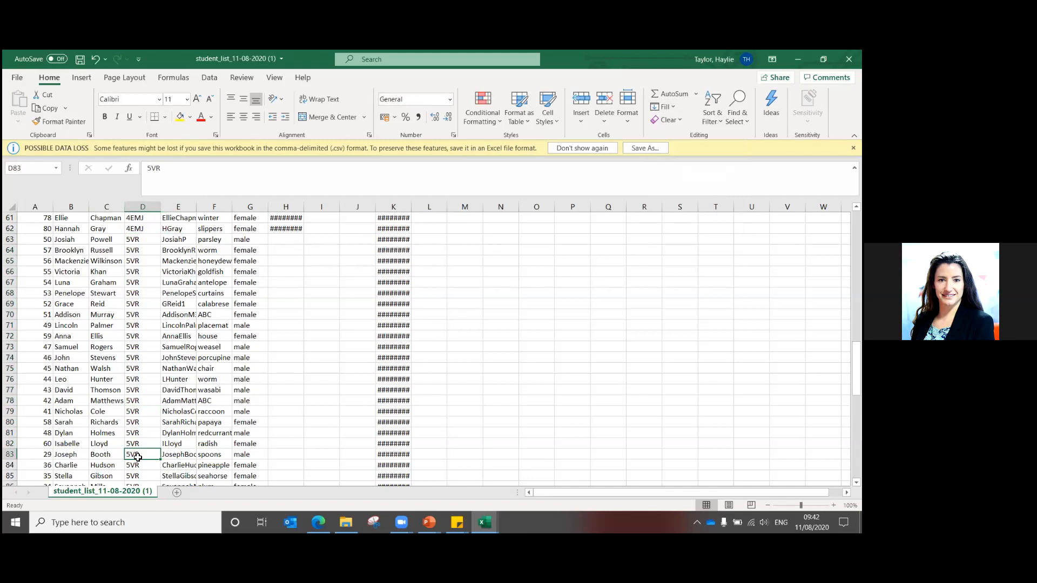
pyautogui.write('6B')
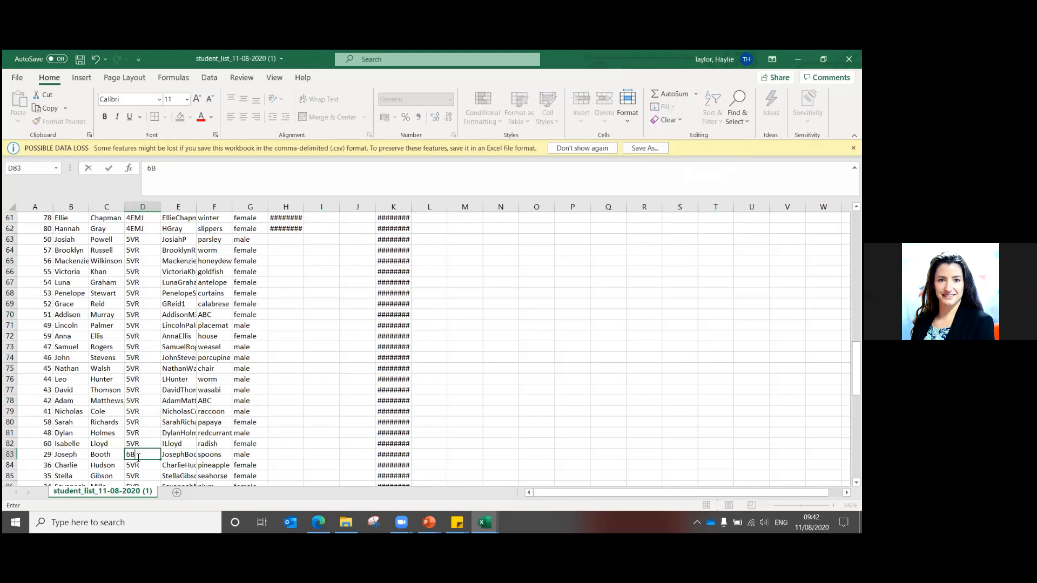
pyautogui.write('J')
pyautogui.moveTo(856, 357); pyautogui.dragTo(856, 369)
pyautogui.click(137, 260)
pyautogui.moveTo(138, 260); pyautogui.dragTo(139, 467)
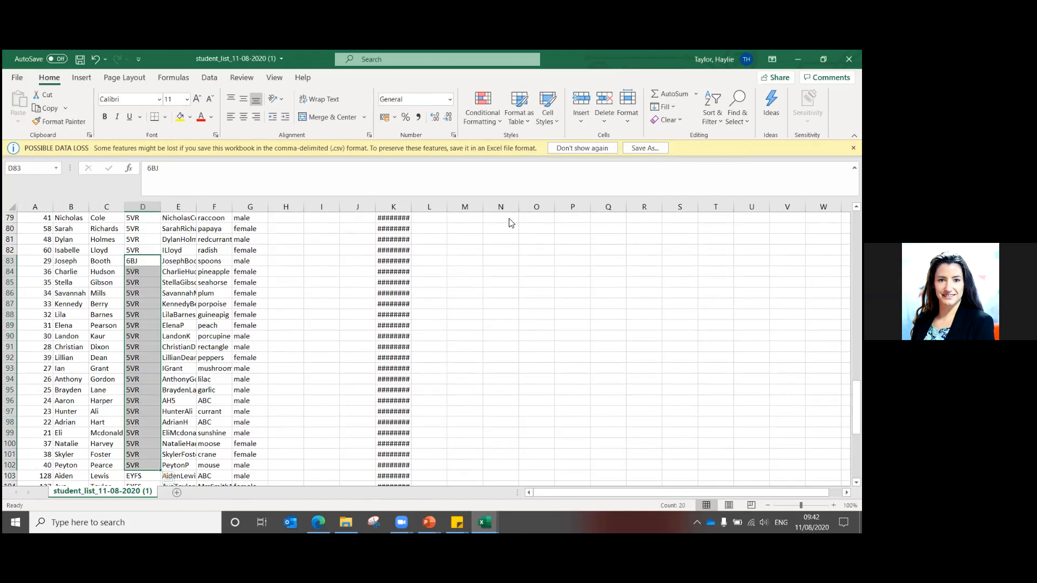
pyautogui.click(663, 107)
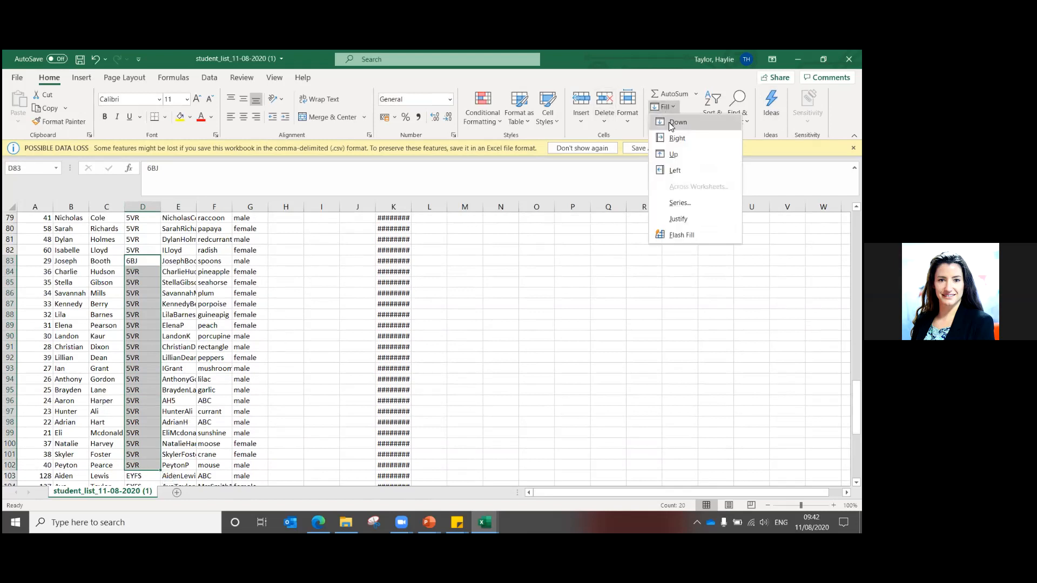
pyautogui.click(670, 123)
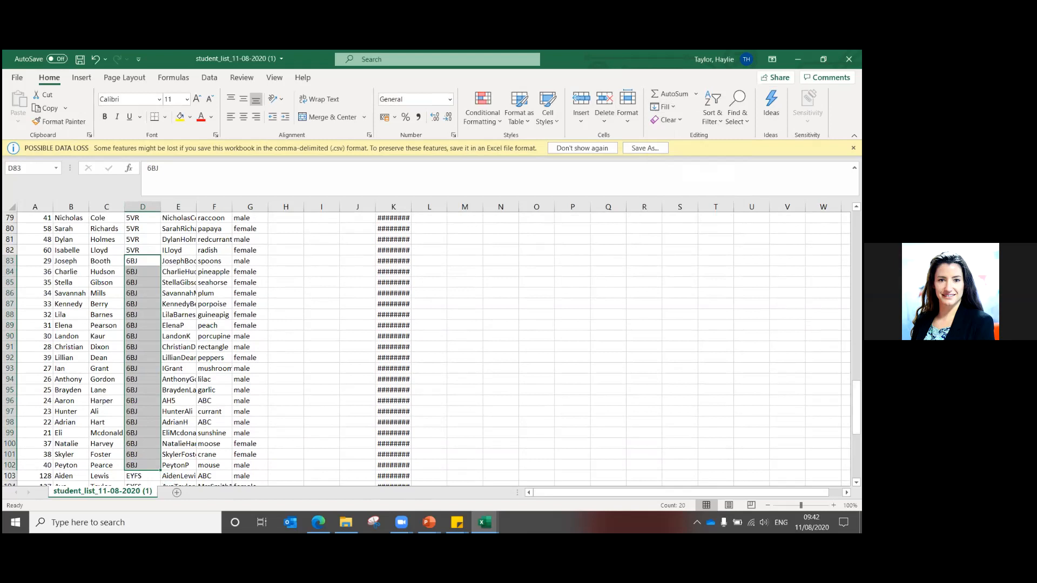
# - Change the class name of the EYFS students to Yr1 by entering it in D103 and filling down through D123
pyautogui.moveTo(857, 415); pyautogui.dragTo(856, 459)
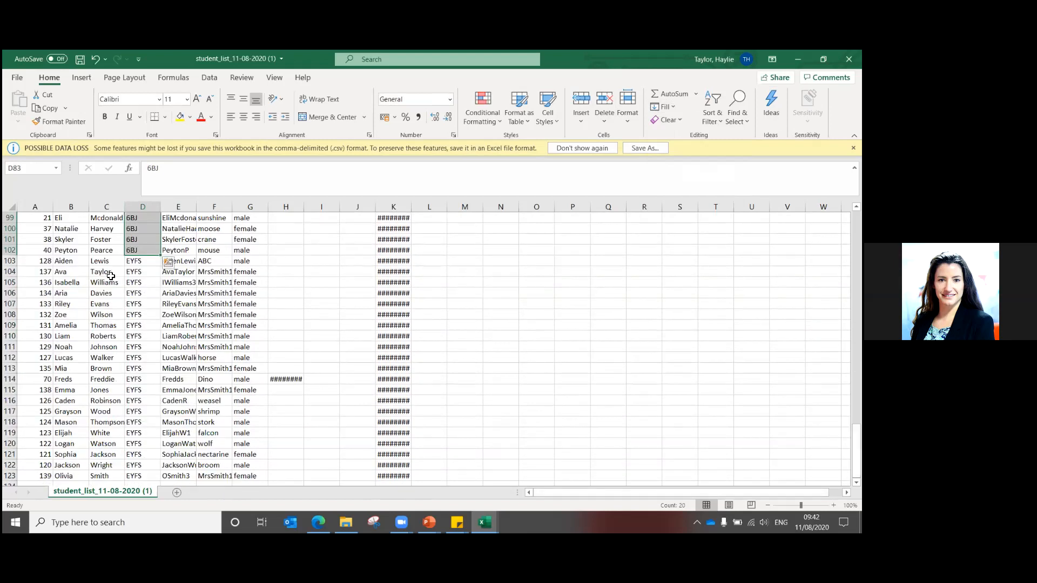
pyautogui.click(136, 269)
pyautogui.click(136, 263)
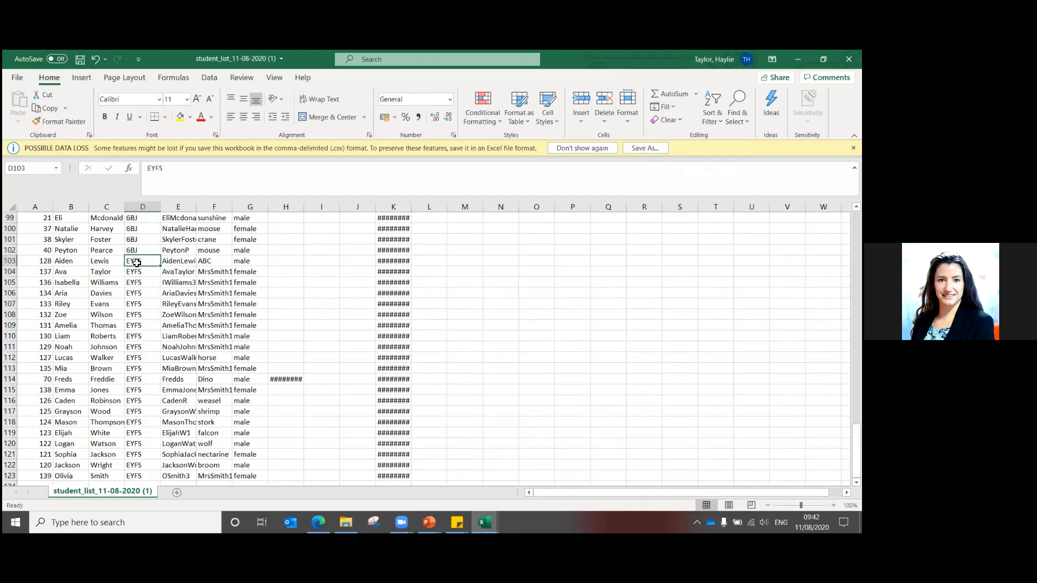
pyautogui.write('Yr1')
pyautogui.click(135, 294)
pyautogui.click(134, 269)
pyautogui.click(135, 261)
pyautogui.moveTo(140, 290); pyautogui.dragTo(140, 446)
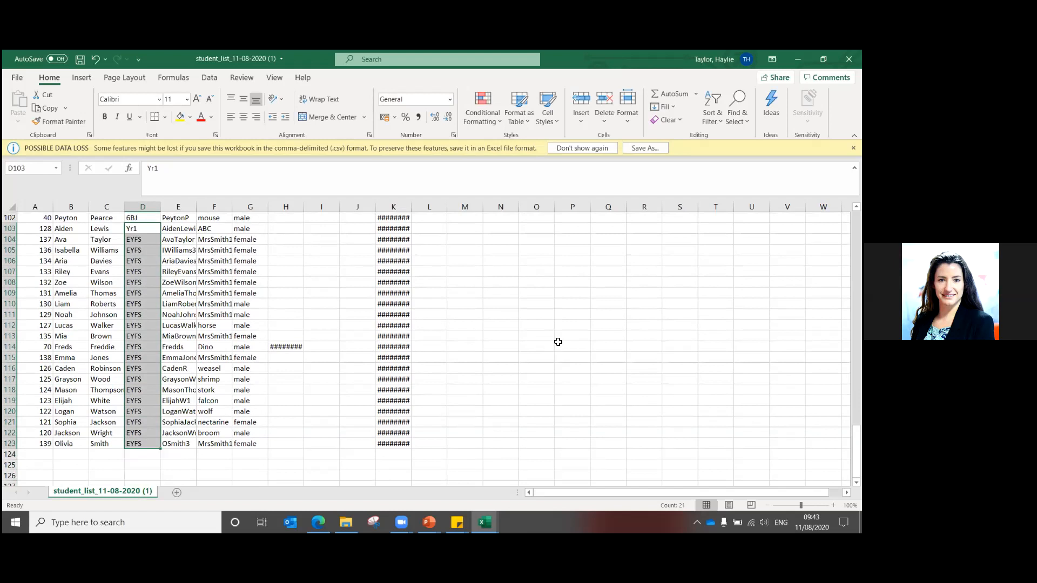
pyautogui.click(664, 107)
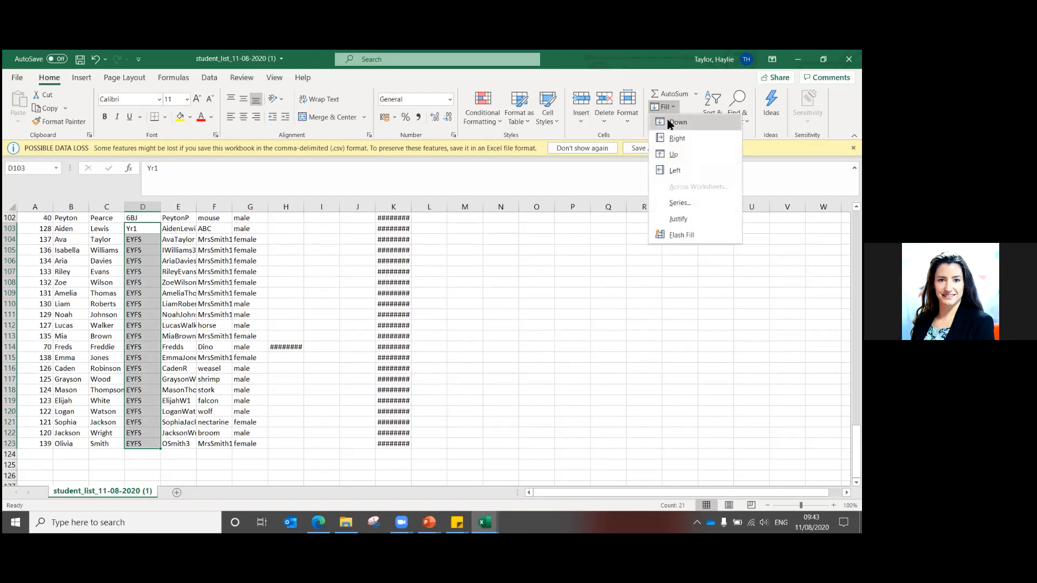
pyautogui.click(668, 121)
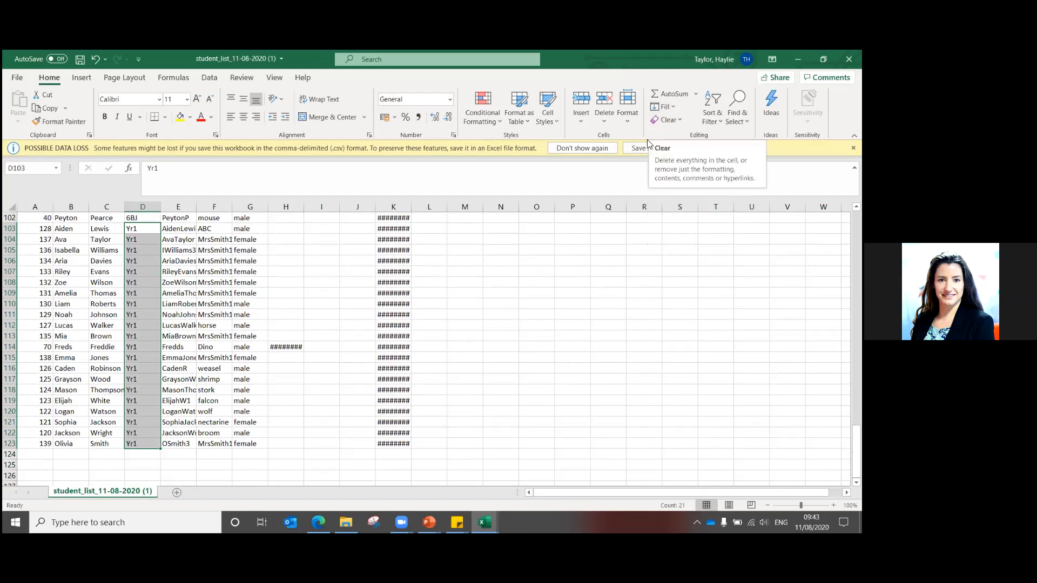
pyautogui.click(336, 465)
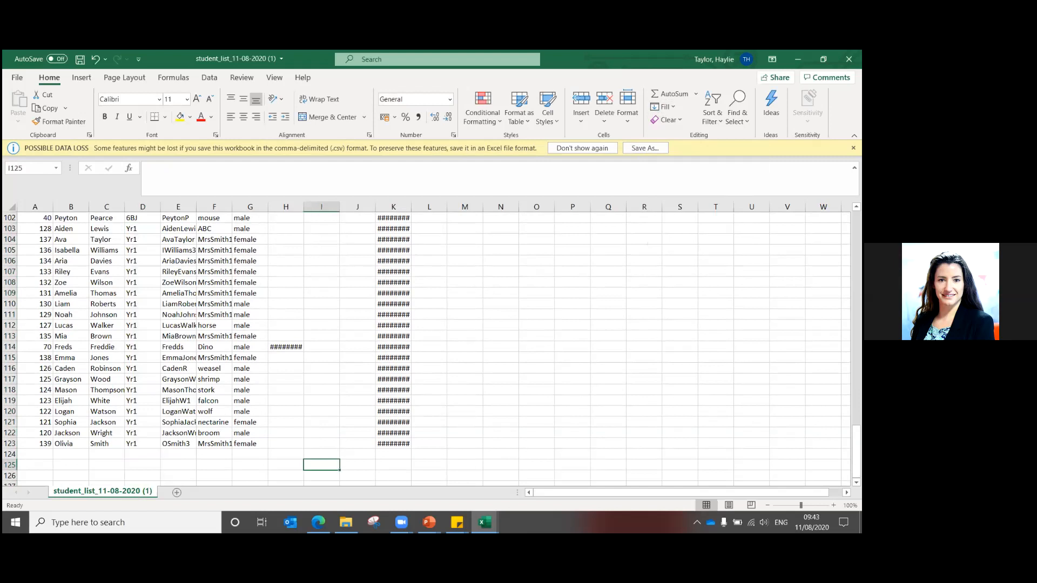
# - Copy the whole student table including the header row, from A1 through K123
pyautogui.moveTo(856, 455); pyautogui.dragTo(856, 240)
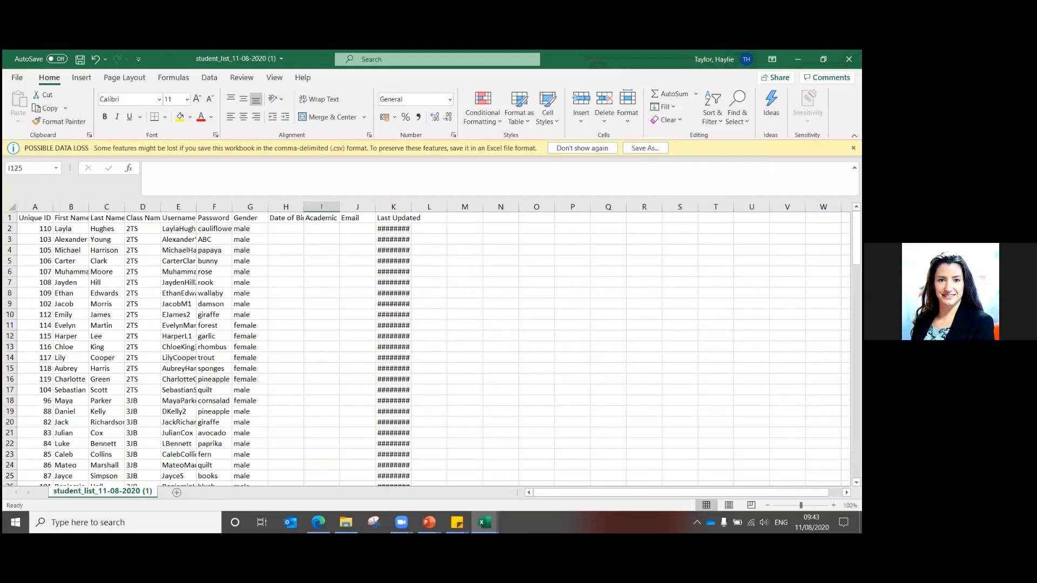
pyautogui.click(38, 219)
pyautogui.moveTo(39, 219); pyautogui.dragTo(382, 412)
pyautogui.hotkey('ctrl', 'c')
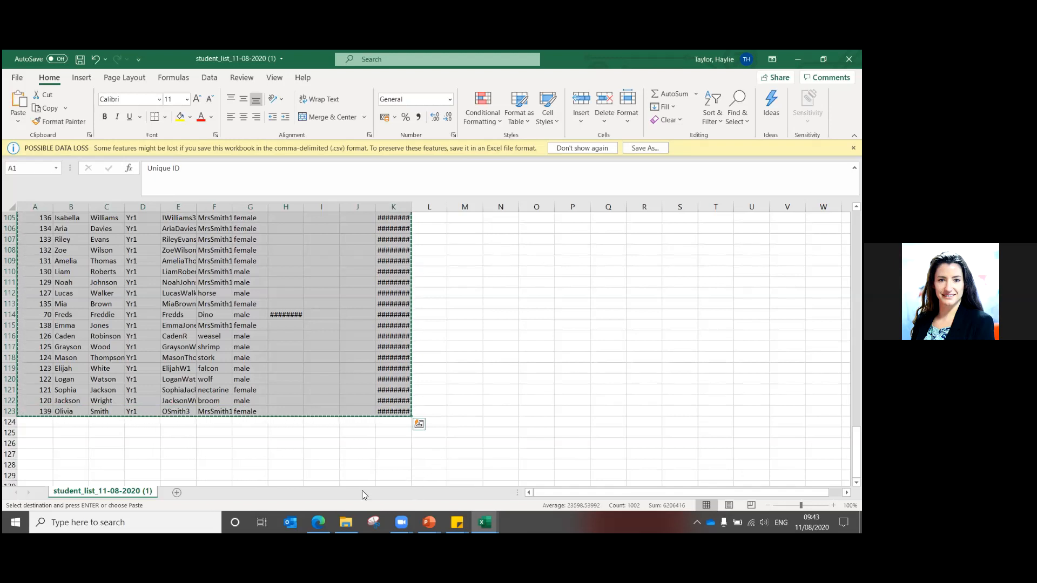
# - Switch to EducationCity in the browser, deselect all students, and paste the copied list into the Upload and Edit Students data box
pyautogui.moveTo(319, 522)
pyautogui.click(319, 478)
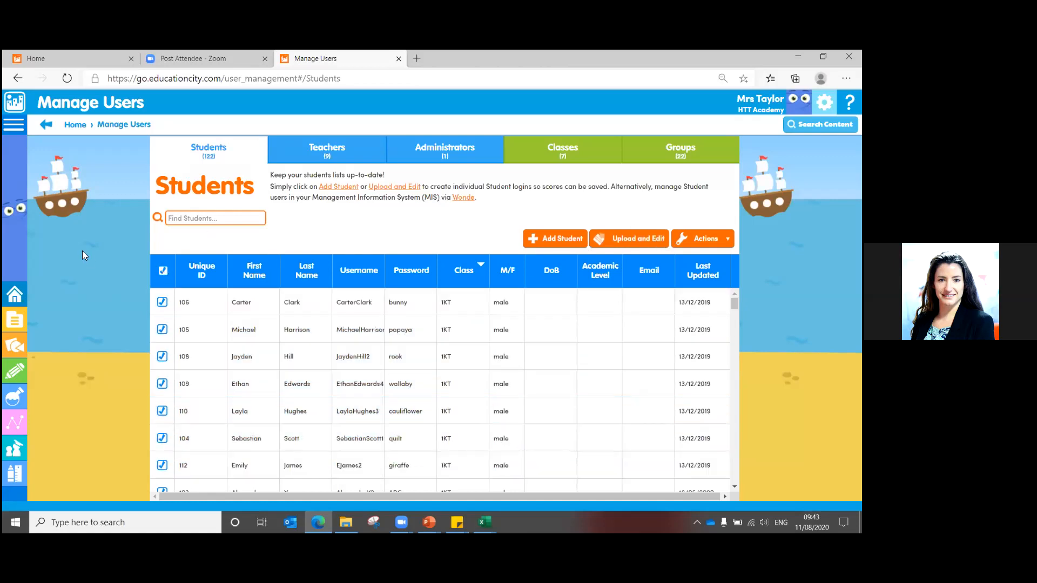
pyautogui.click(163, 272)
pyautogui.click(626, 239)
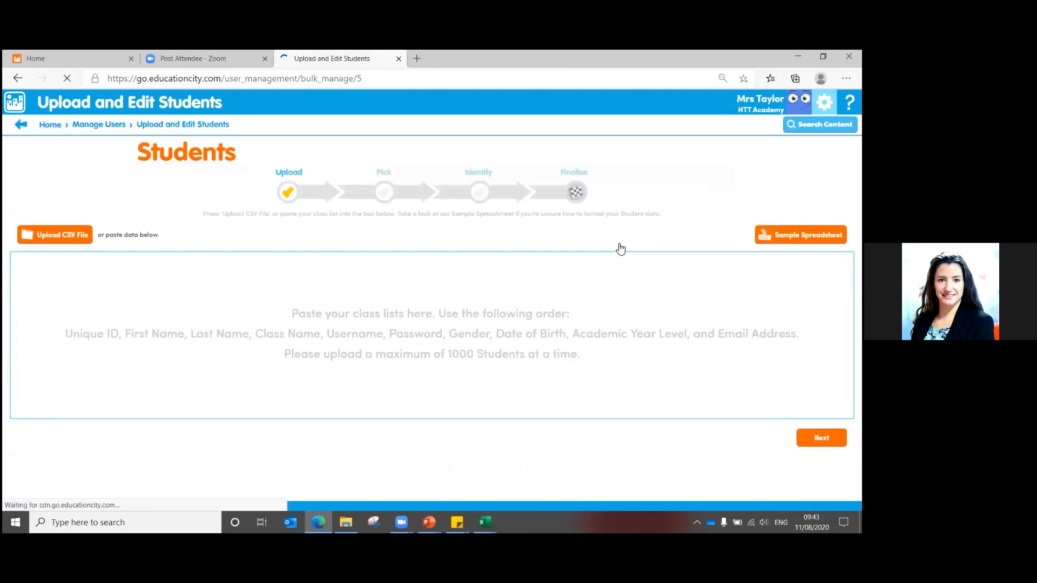
pyautogui.click(355, 319)
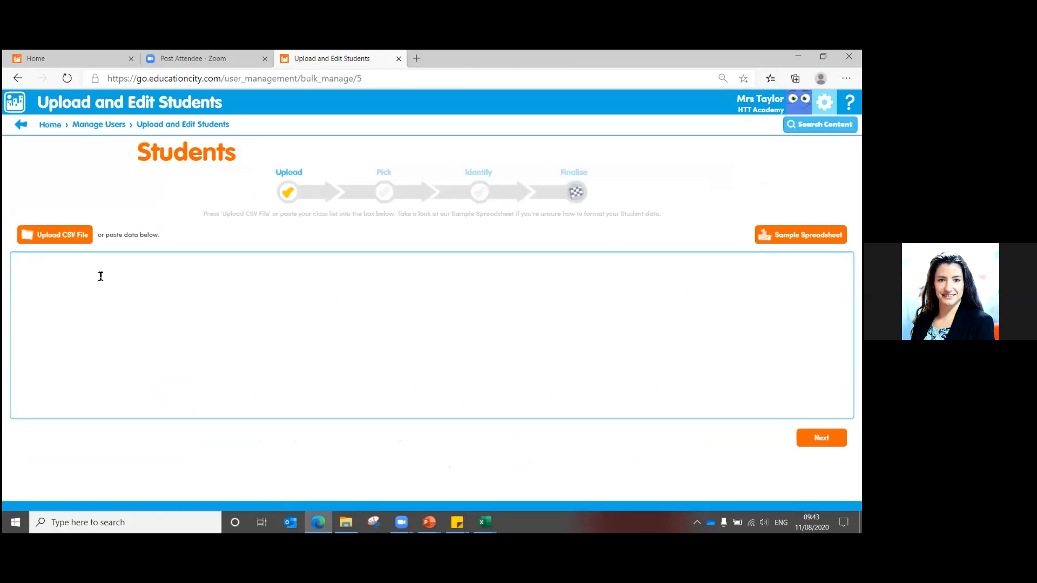
pyautogui.hotkey('ctrl', 'v')
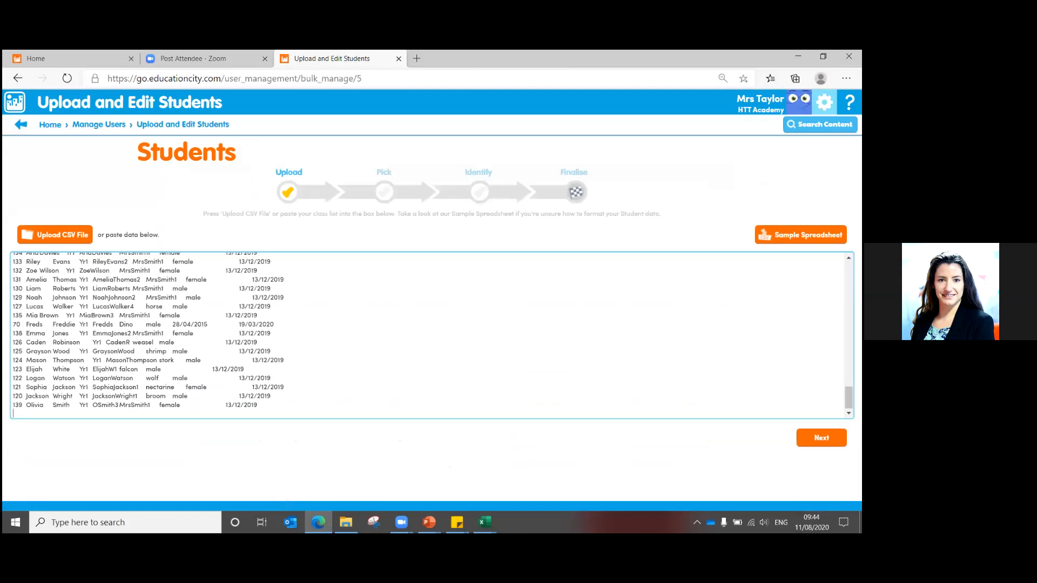
# - Submit the pasted list, check that the column headers match the student data, and continue to the Finalise stage
pyautogui.click(821, 438)
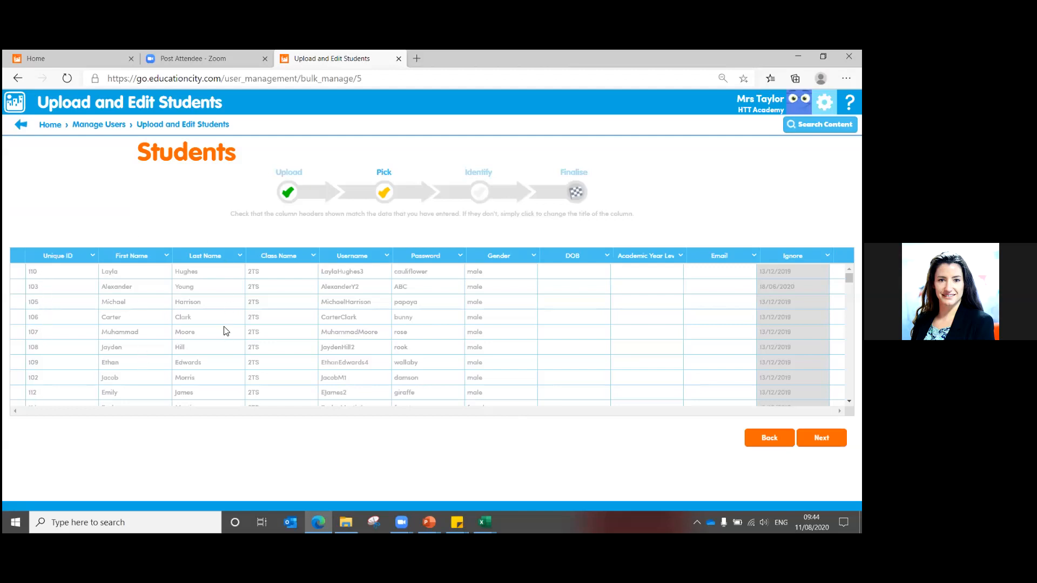
pyautogui.scroll(-10, 432, 335)
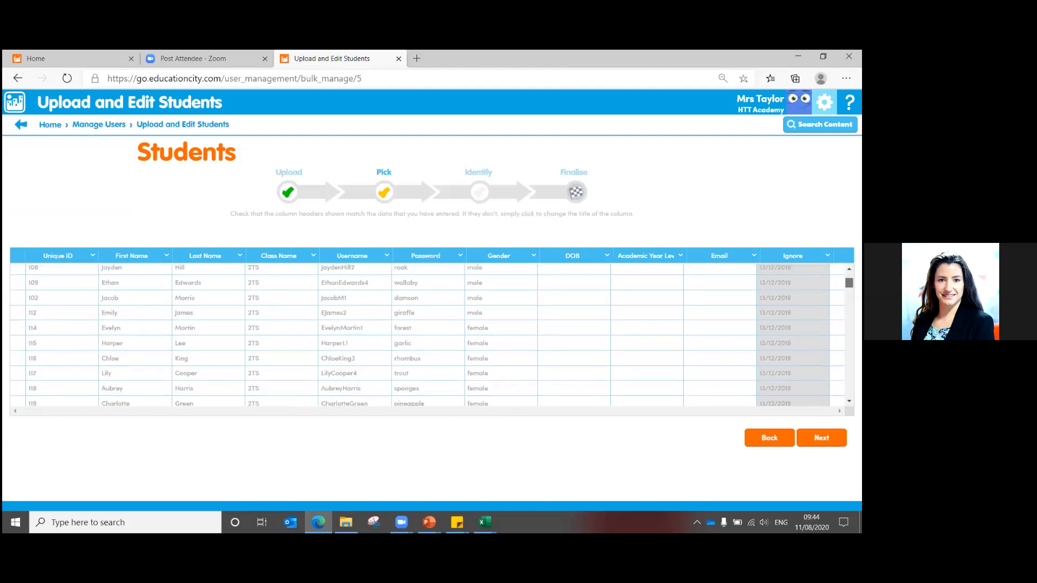
pyautogui.scroll(-10, 432, 334)
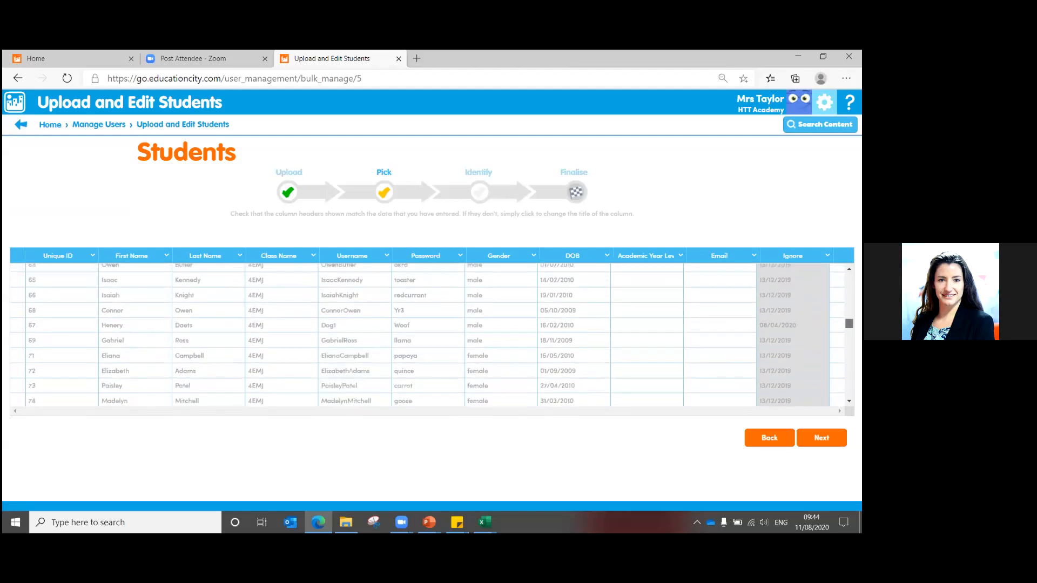
pyautogui.scroll(-10, 432, 335)
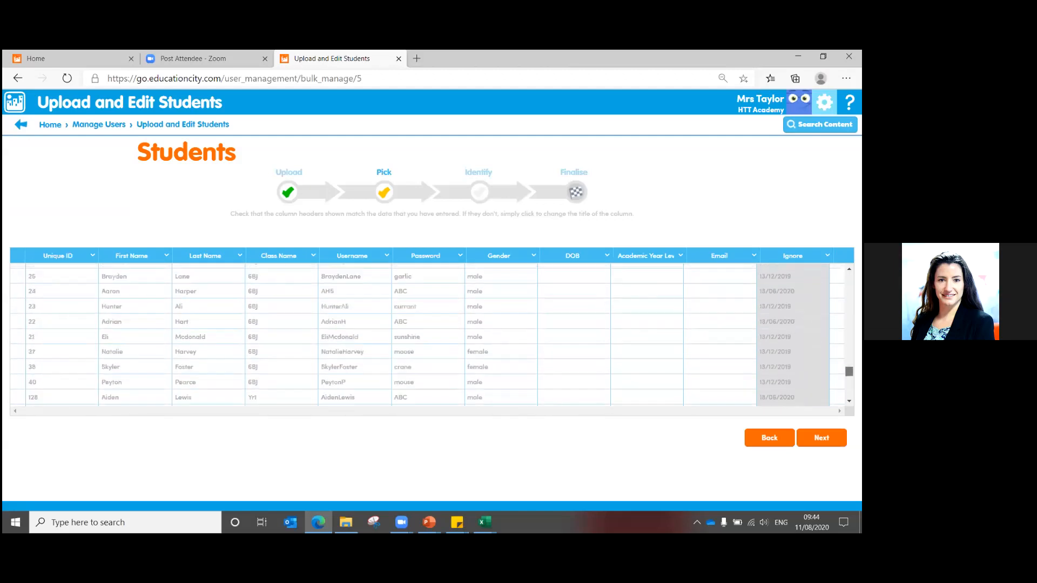
pyautogui.scroll(-5, 432, 335)
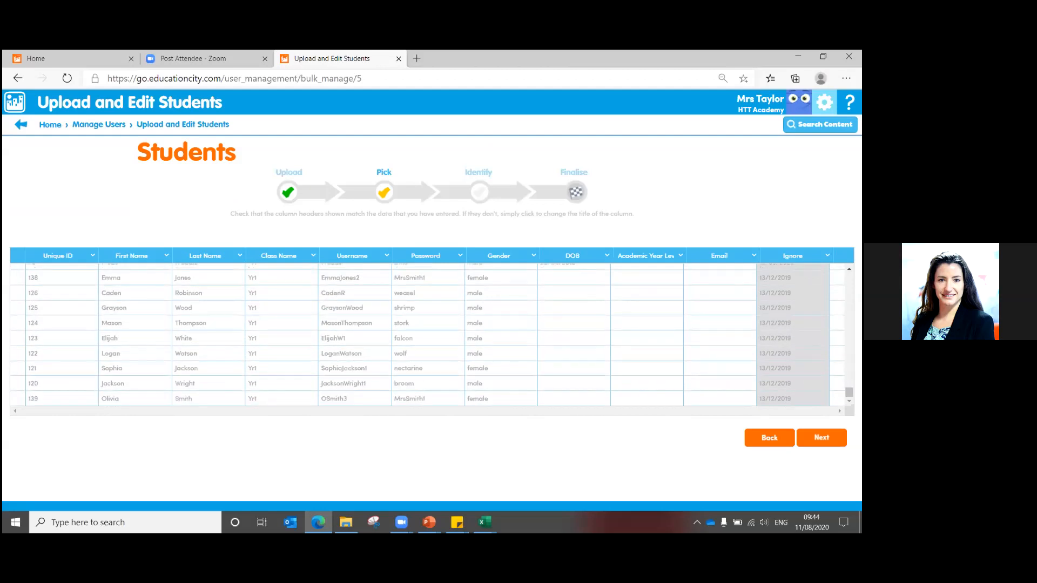
pyautogui.click(822, 438)
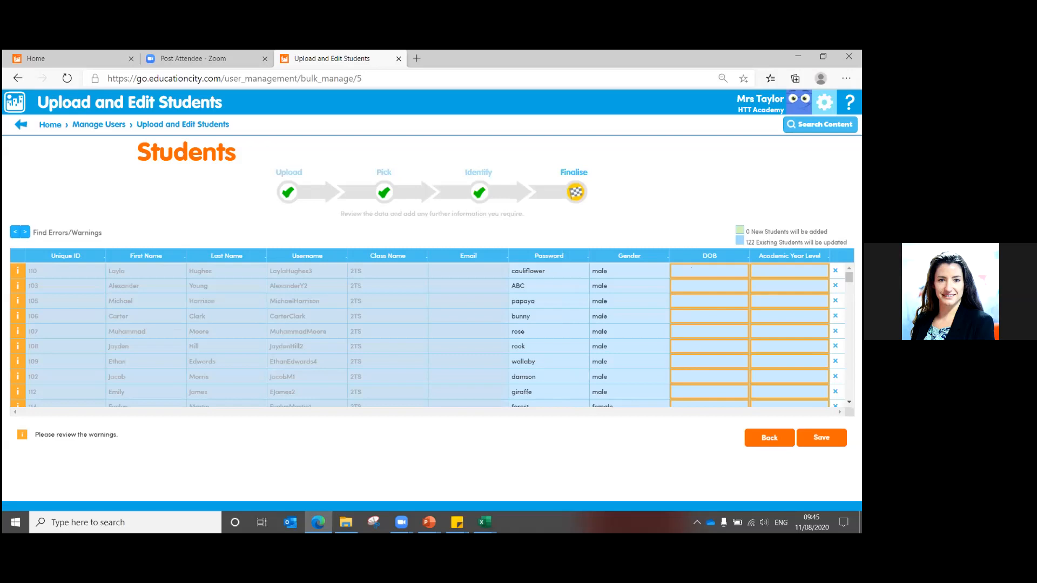
# - Save the student updates and sort the Manage Users student list by class in descending order
pyautogui.click(822, 437)
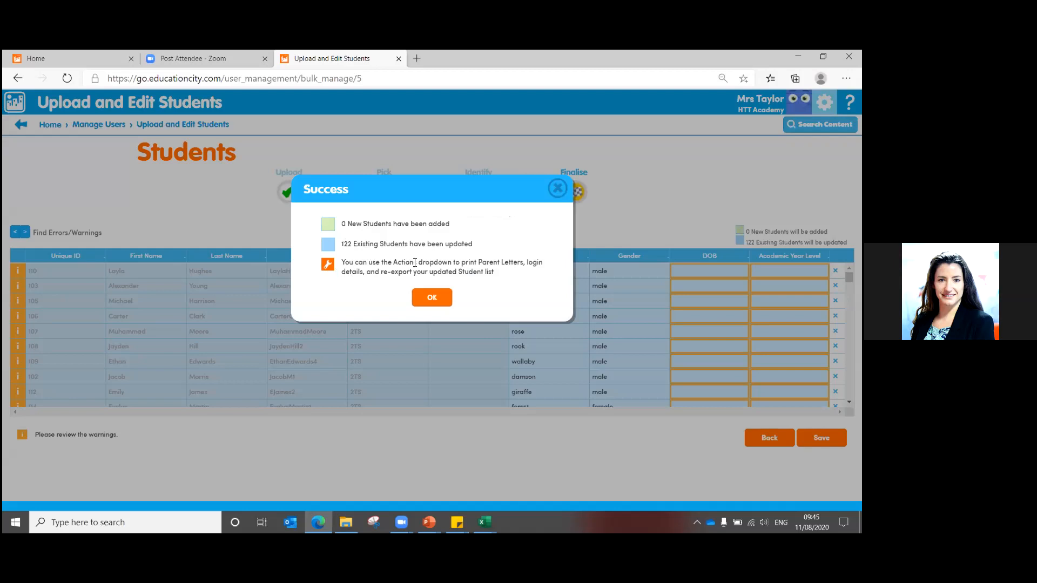
pyautogui.click(419, 293)
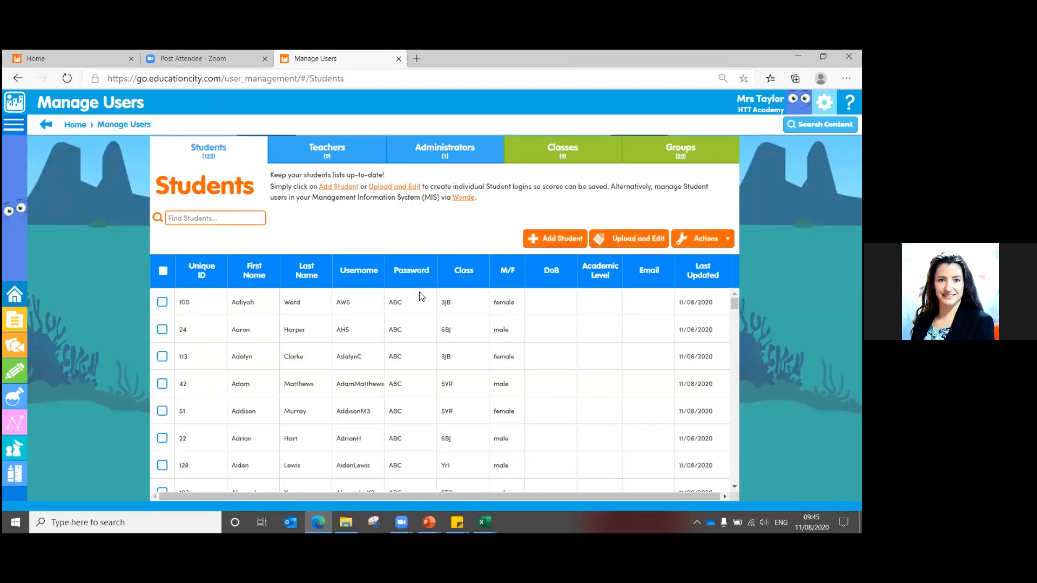
pyautogui.click(458, 282)
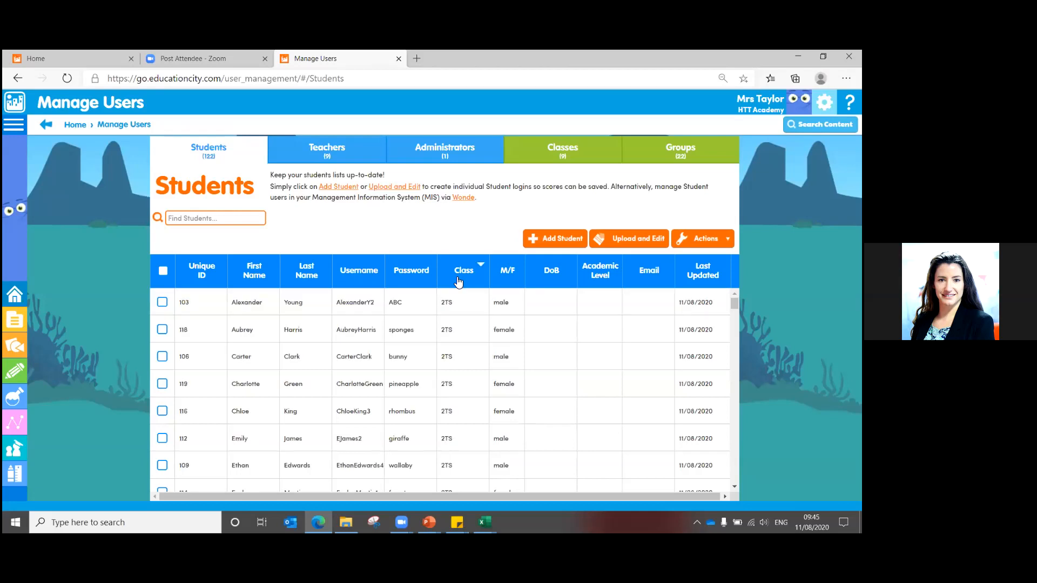
pyautogui.click(458, 282)
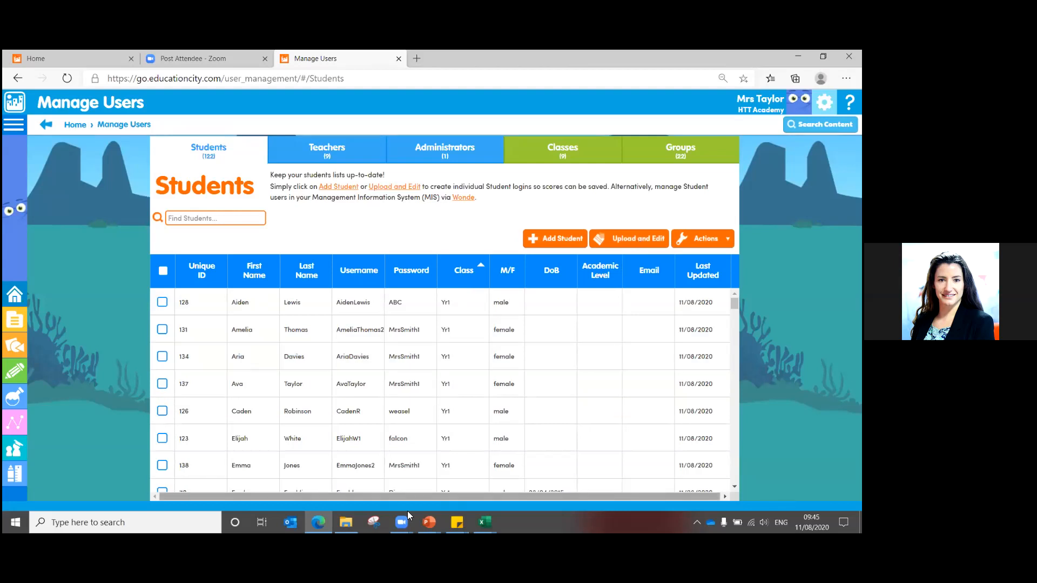
# - Switch to the New EYFS 2020-21 workbook in Excel and set the first student's class in cell D1 to EYFS
pyautogui.click(484, 522)
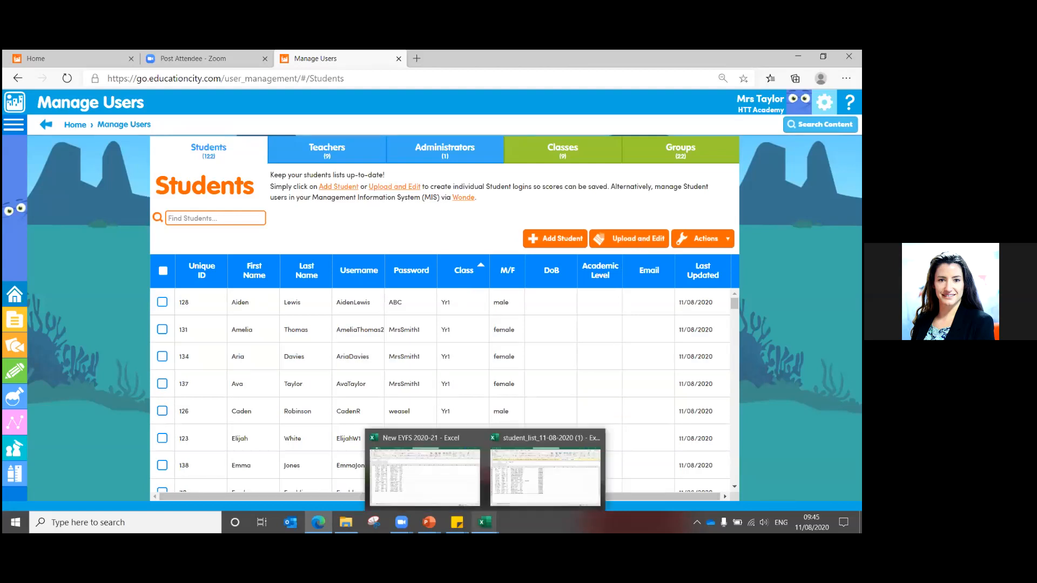
pyautogui.click(394, 458)
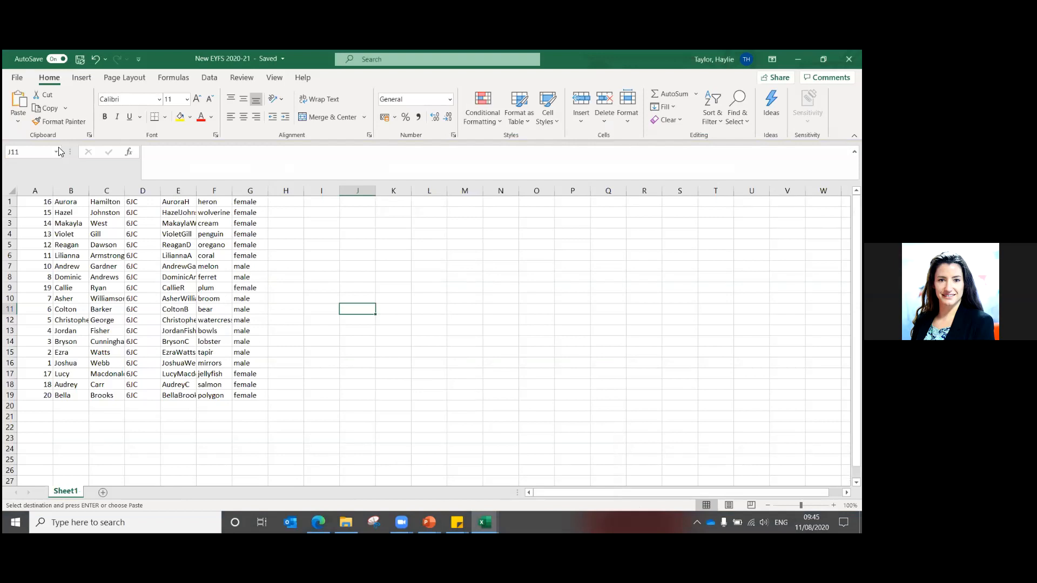
pyautogui.click(141, 203)
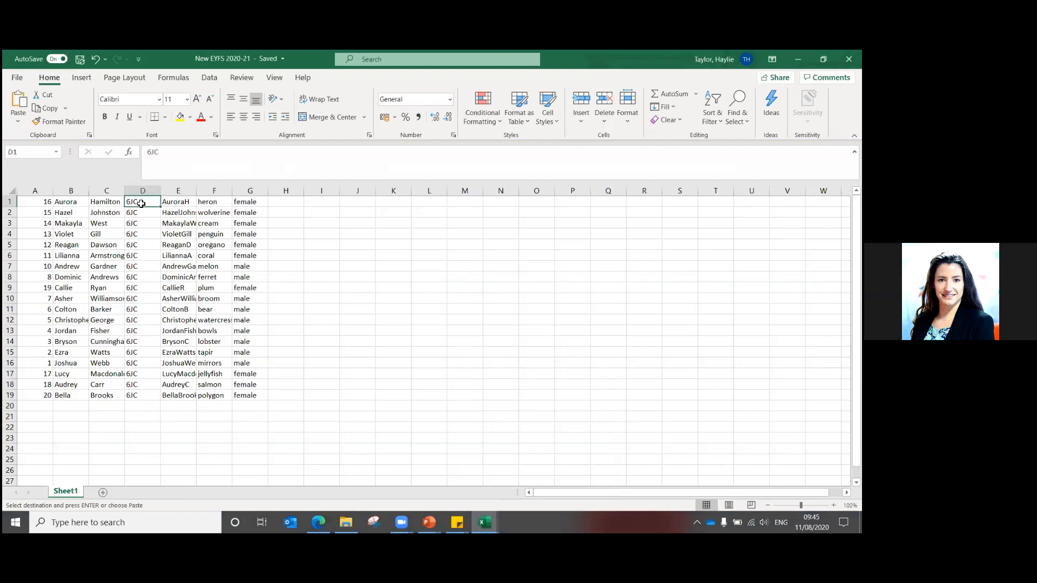
pyautogui.write('EYFS')
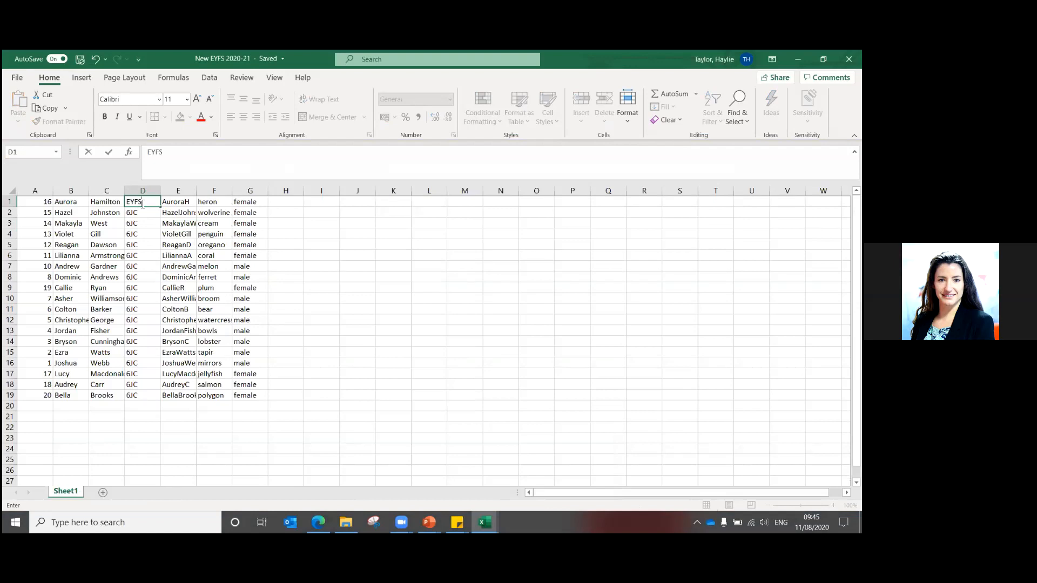
pyautogui.press('Return')
# - Fill the EYFS class name down the class column from D1 through D19
pyautogui.click(141, 204)
pyautogui.hotkey('ctrl', 'Down')
pyautogui.doubleClick(141, 204)
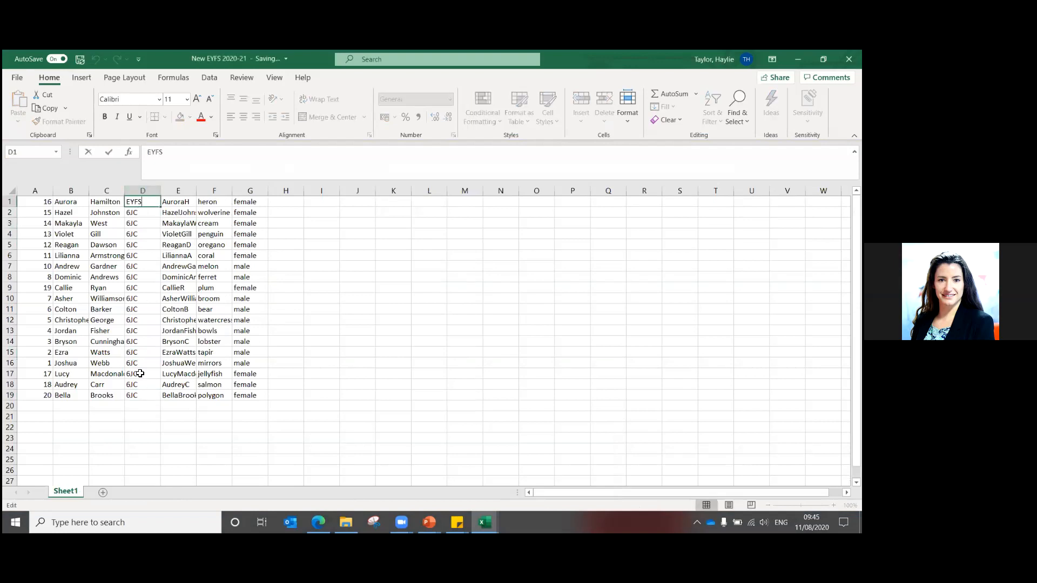
pyautogui.click(138, 227)
pyautogui.moveTo(135, 202); pyautogui.dragTo(146, 398)
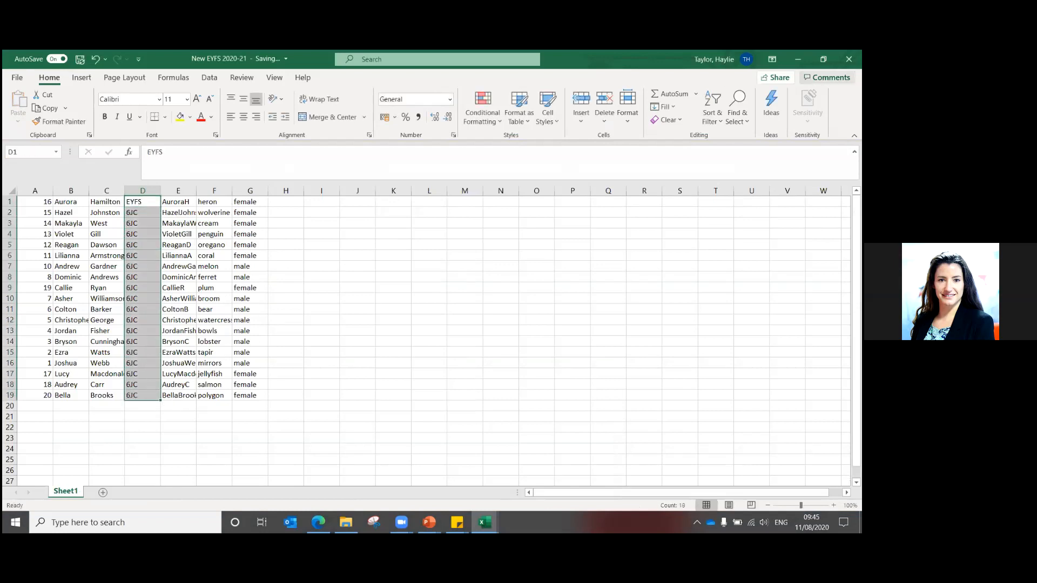
pyautogui.click(676, 110)
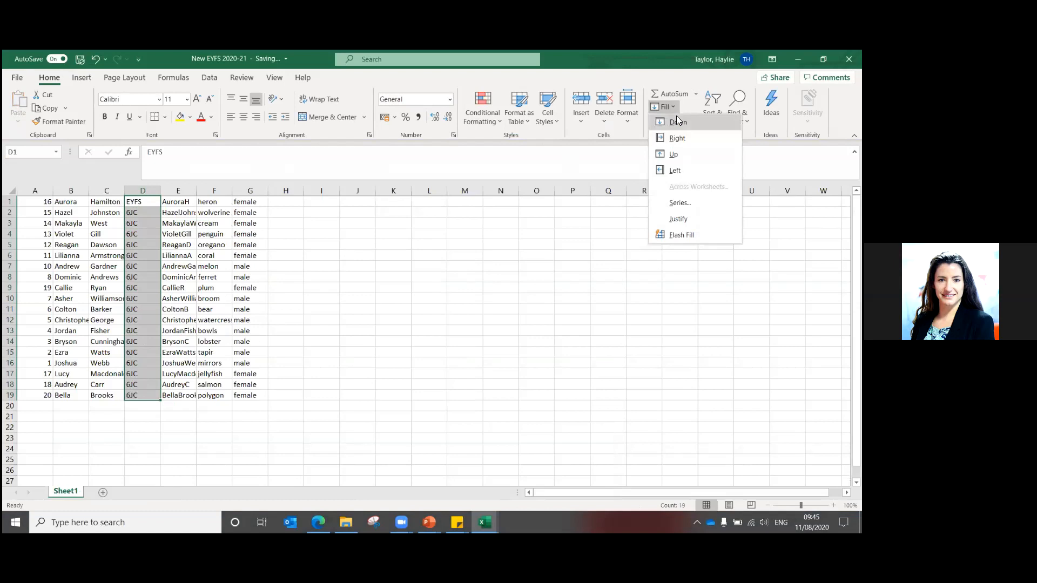
pyautogui.click(676, 117)
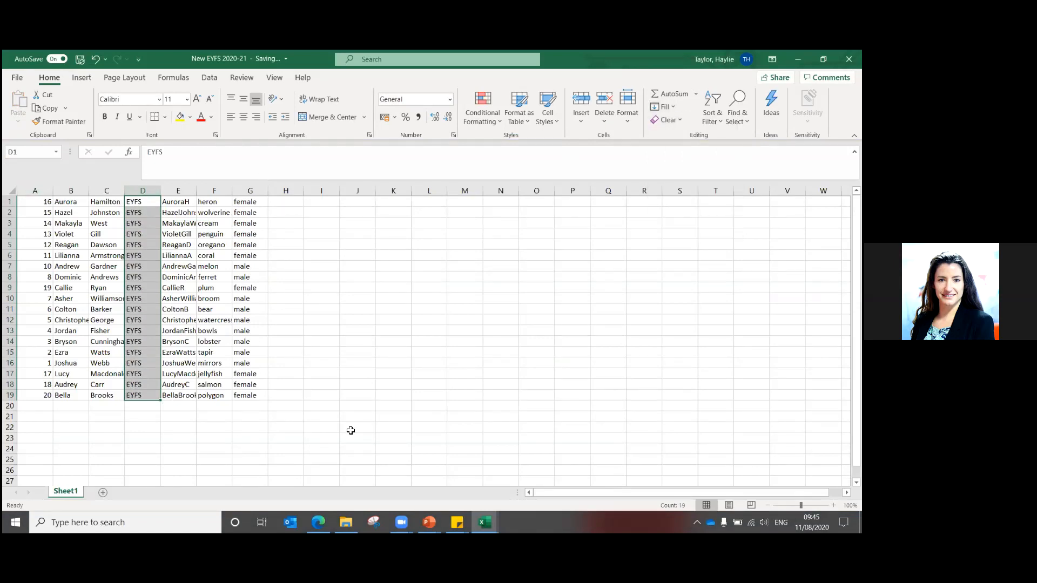
# - Open Upload and Edit Students in EducationCity, and copy the EYFS student list from A1 through G19 in the New EYFS 2020-21 workbook
pyautogui.click(318, 522)
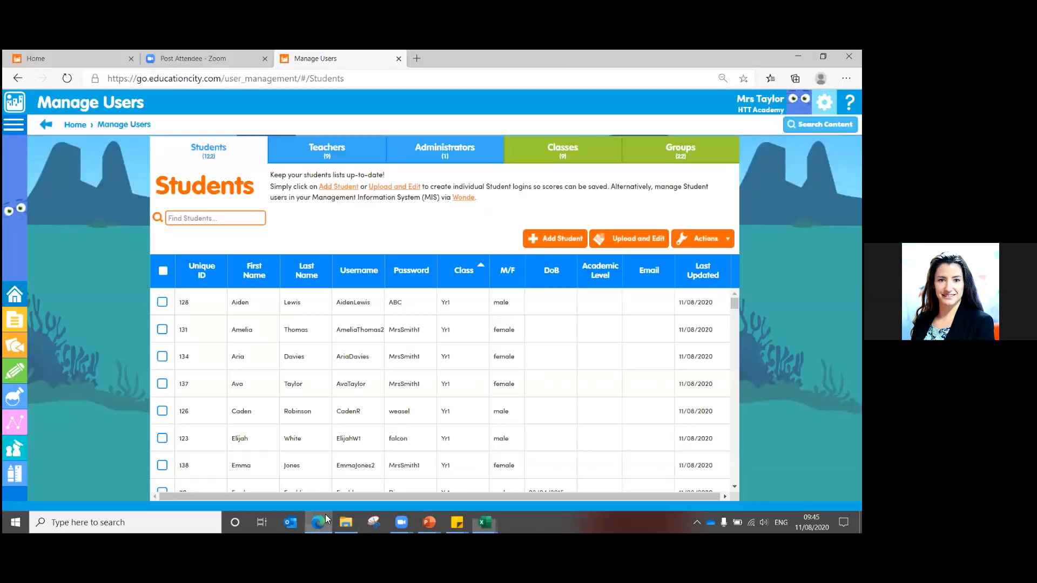
pyautogui.click(643, 238)
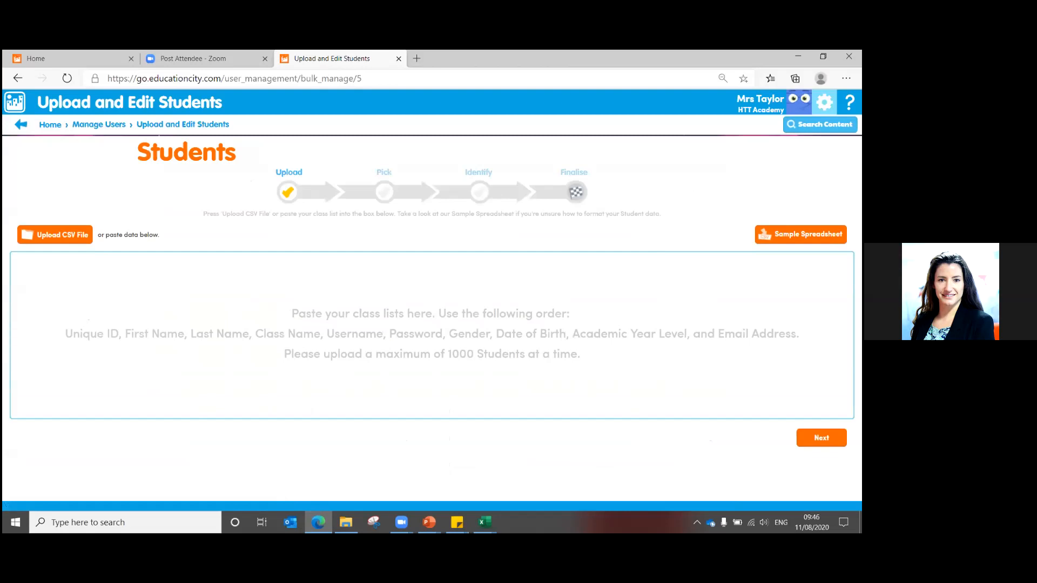
pyautogui.moveTo(485, 522)
pyautogui.click(463, 486)
pyautogui.click(102, 396)
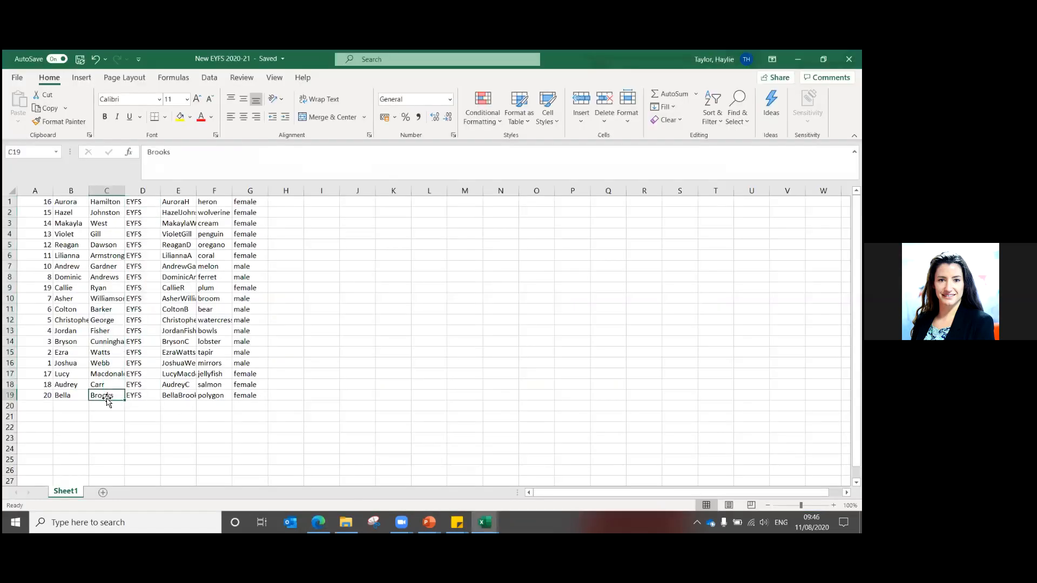
pyautogui.moveTo(46, 200); pyautogui.dragTo(240, 397)
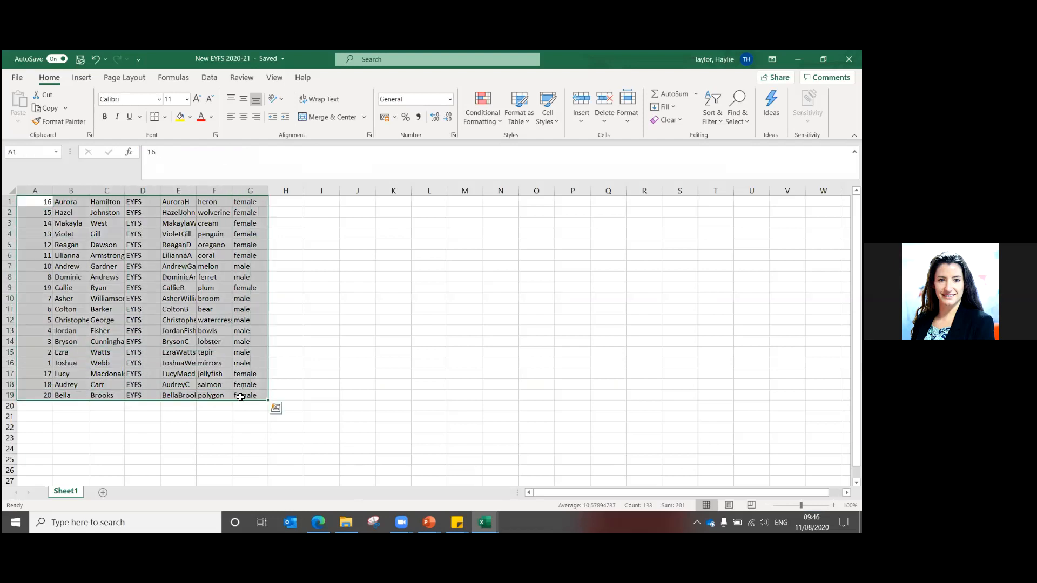
pyautogui.hotkey('ctrl', 'c')
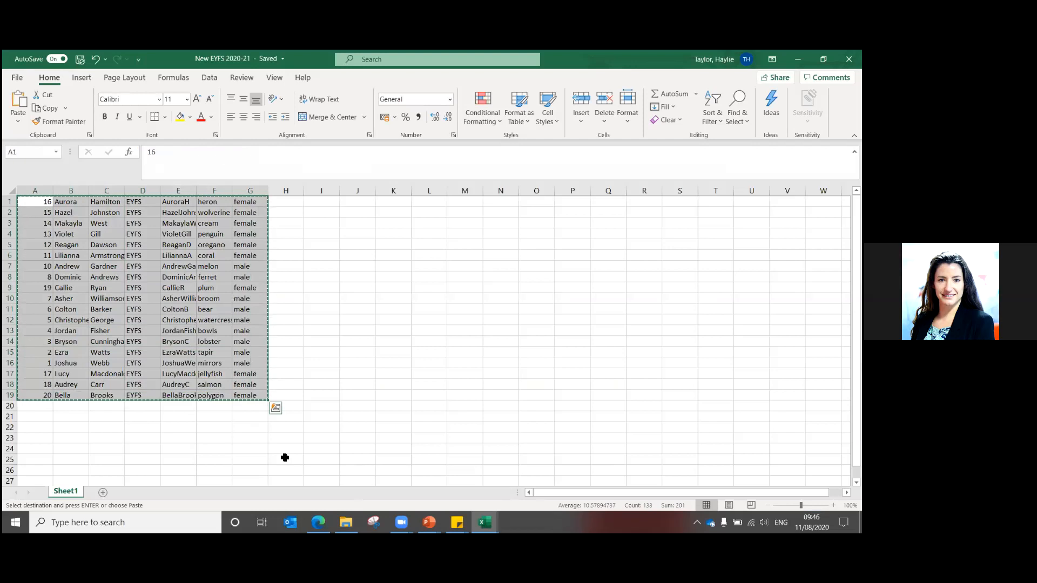
# - Switch to EducationCity and paste the copied EYFS list, including the student passwords, into the Upload and Edit Students data box
pyautogui.click(318, 523)
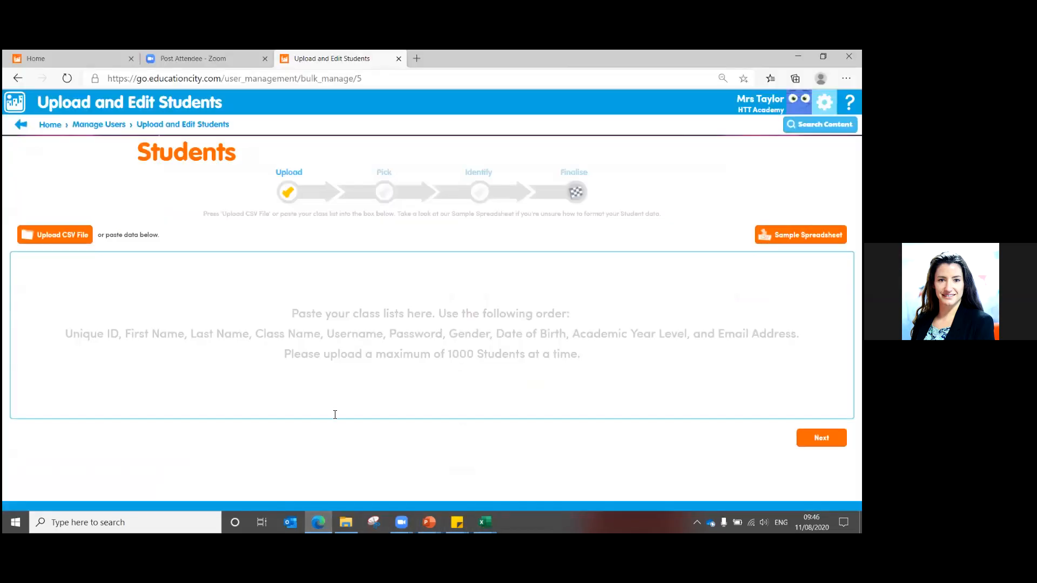
pyautogui.rightClick(368, 312)
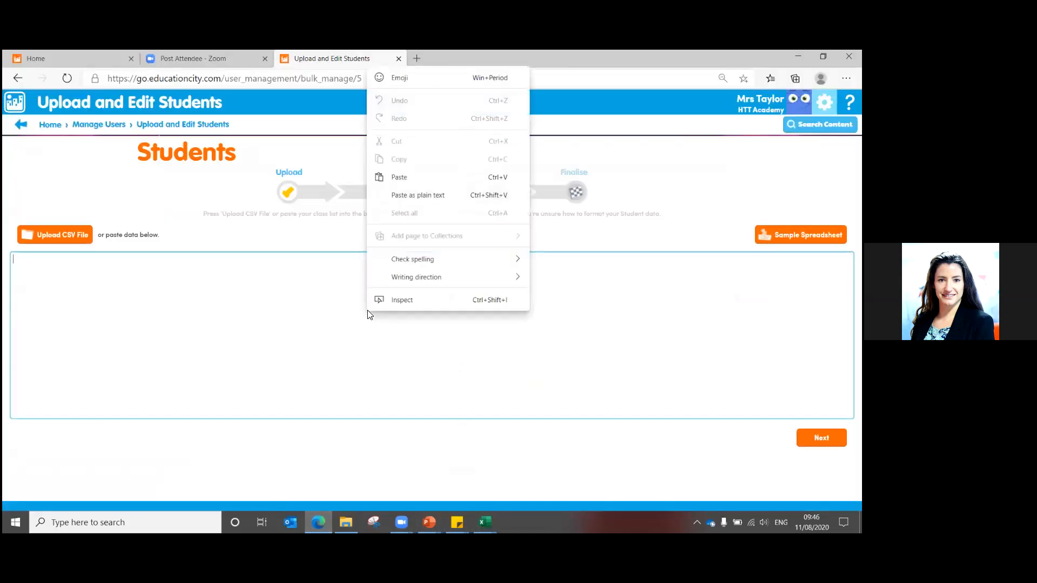
pyautogui.click(402, 174)
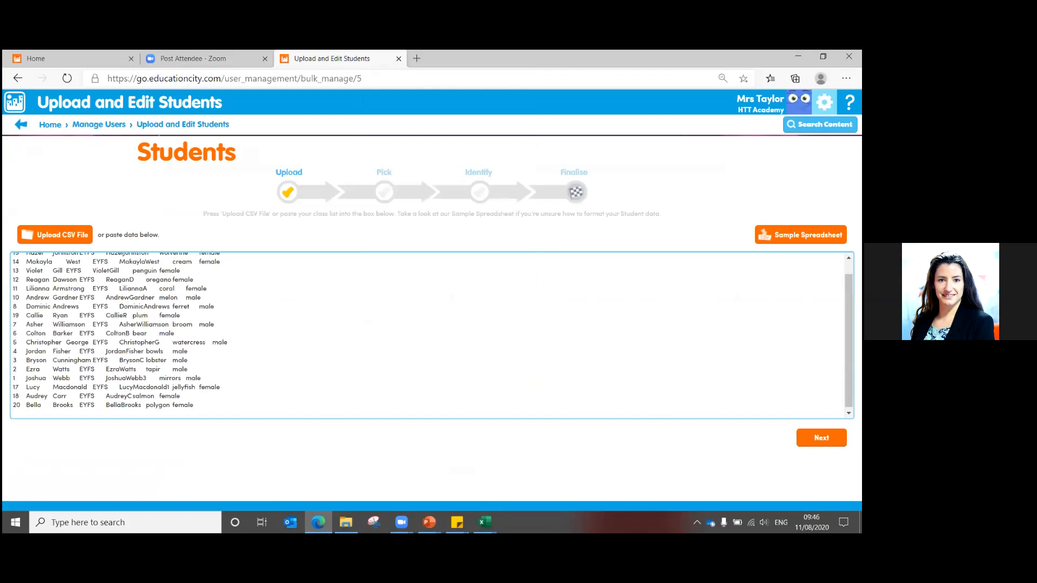
# - Submit the pasted EYFS list, accept the column headers, and save the new students at the Finalise stage
pyautogui.click(821, 437)
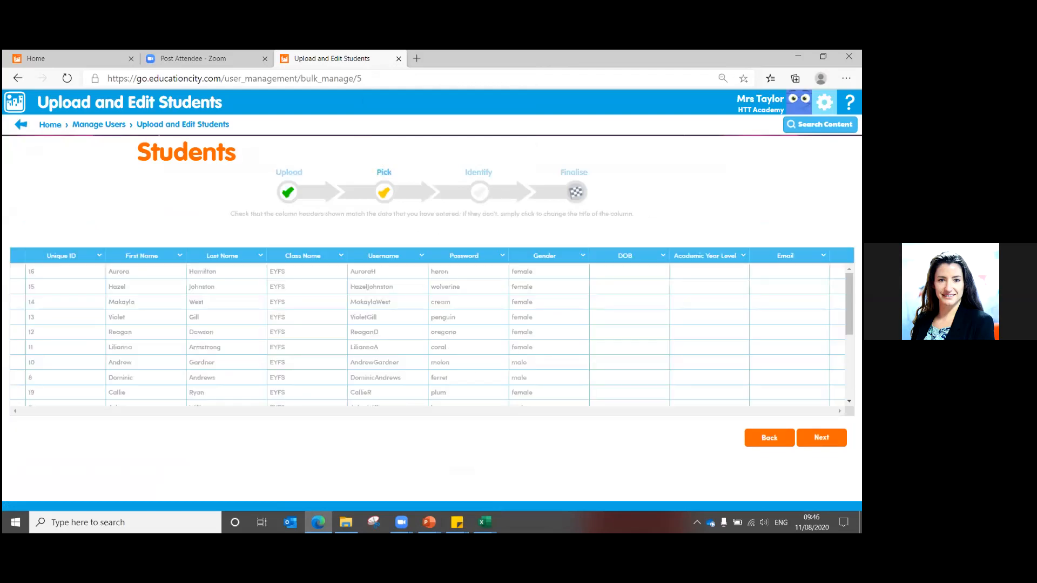
pyautogui.click(822, 437)
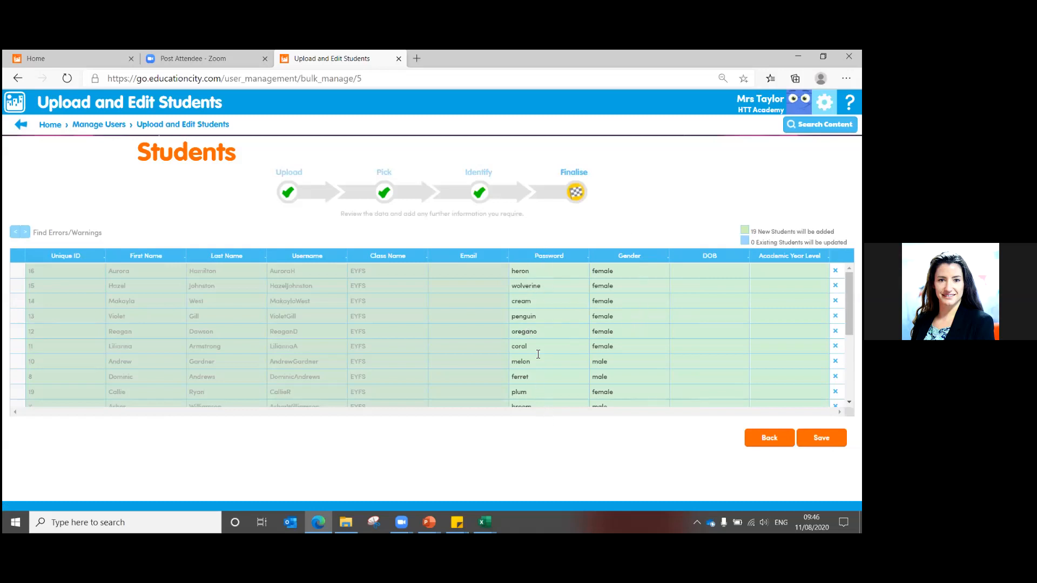
pyautogui.click(822, 437)
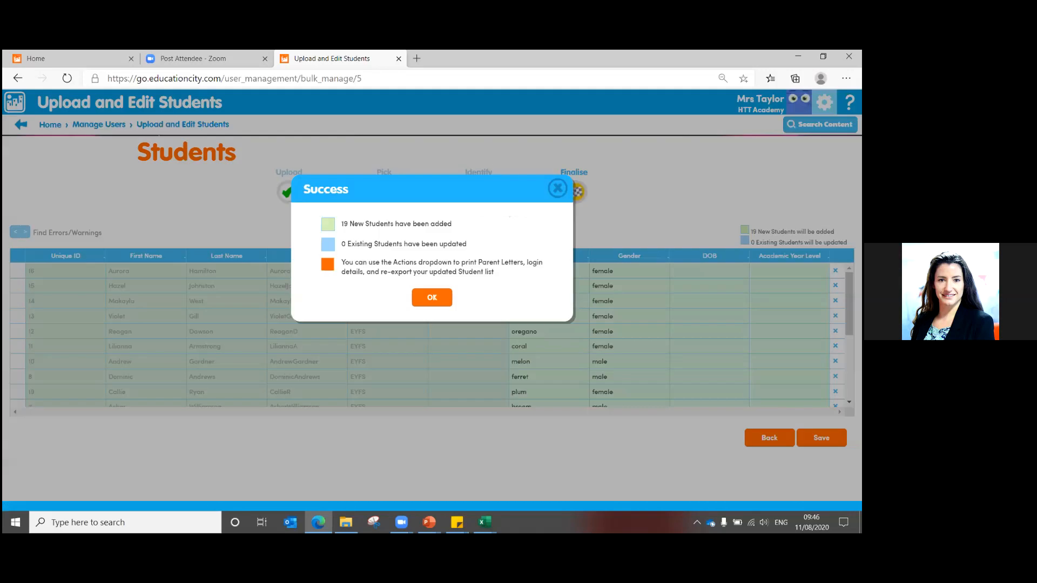
pyautogui.click(435, 298)
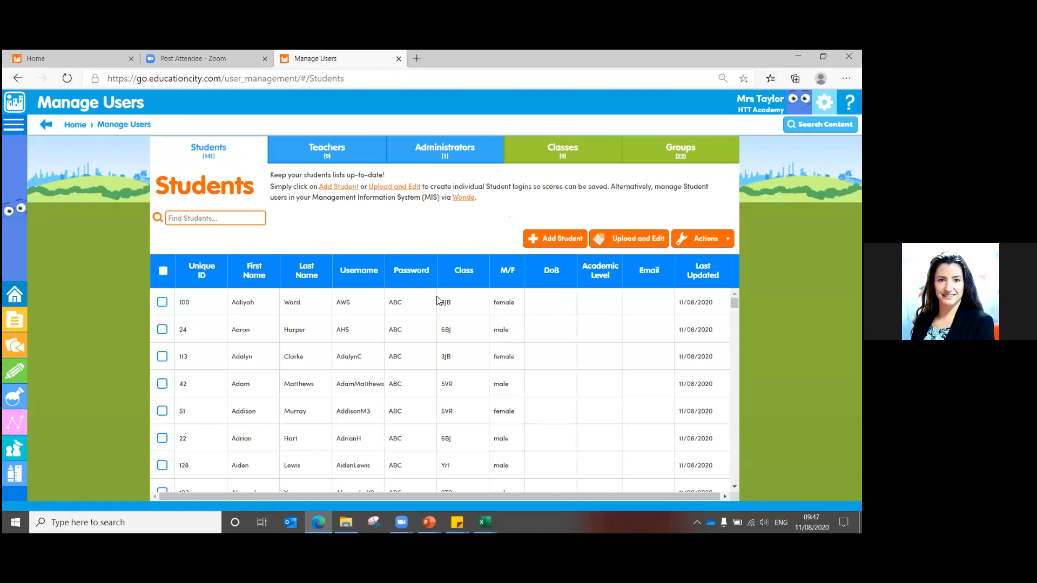
# - Sort the Manage Users student list by class in ascending order and look through it for the class changes
pyautogui.click(451, 279)
pyautogui.click(451, 279)
pyautogui.click(451, 280)
pyautogui.scroll(-10, 450, 378)
pyautogui.scroll(-10, 441, 389)
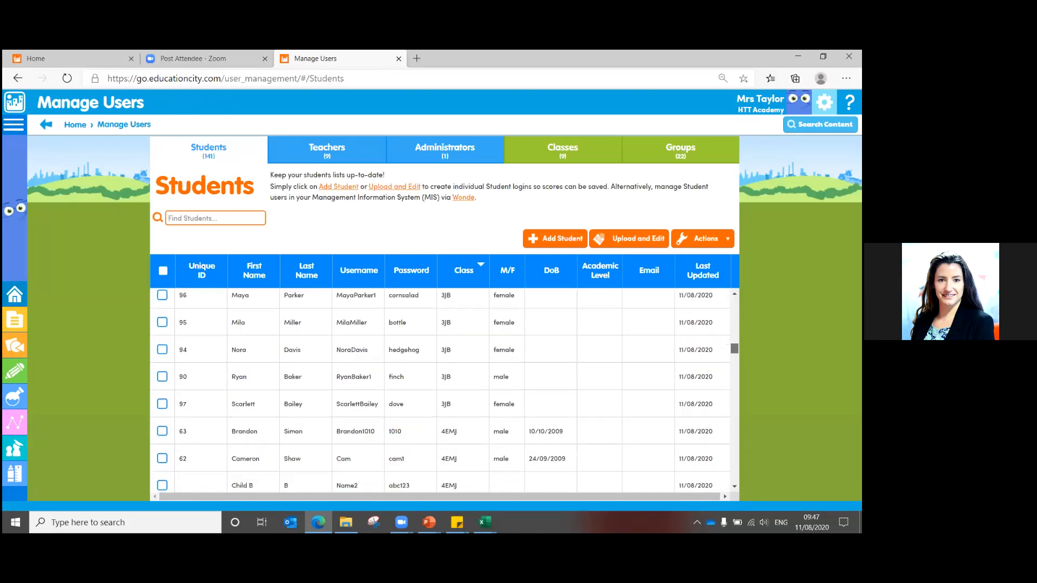
pyautogui.scroll(-10, 440, 388)
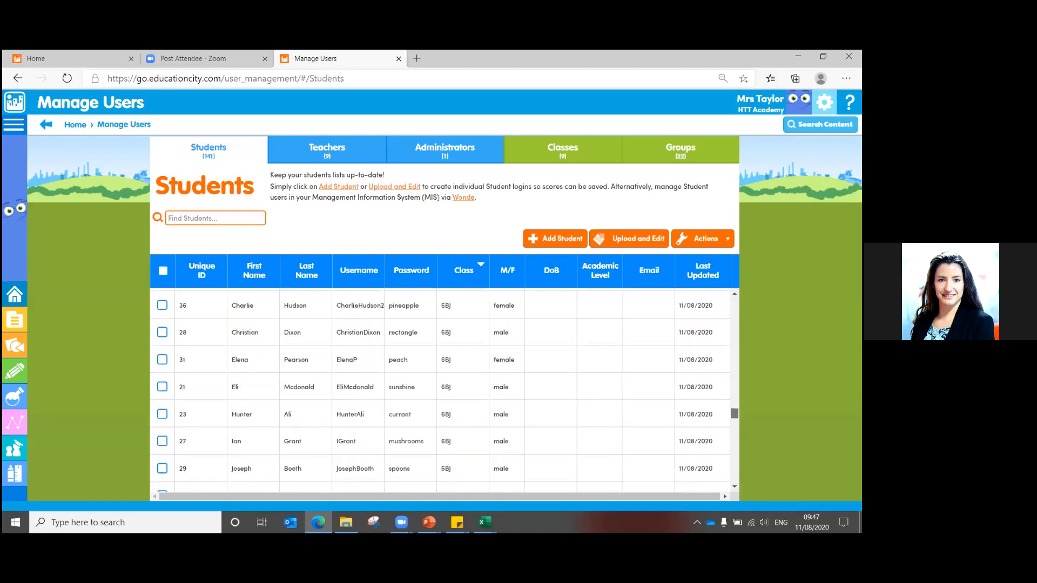
pyautogui.scroll(-10, 441, 389)
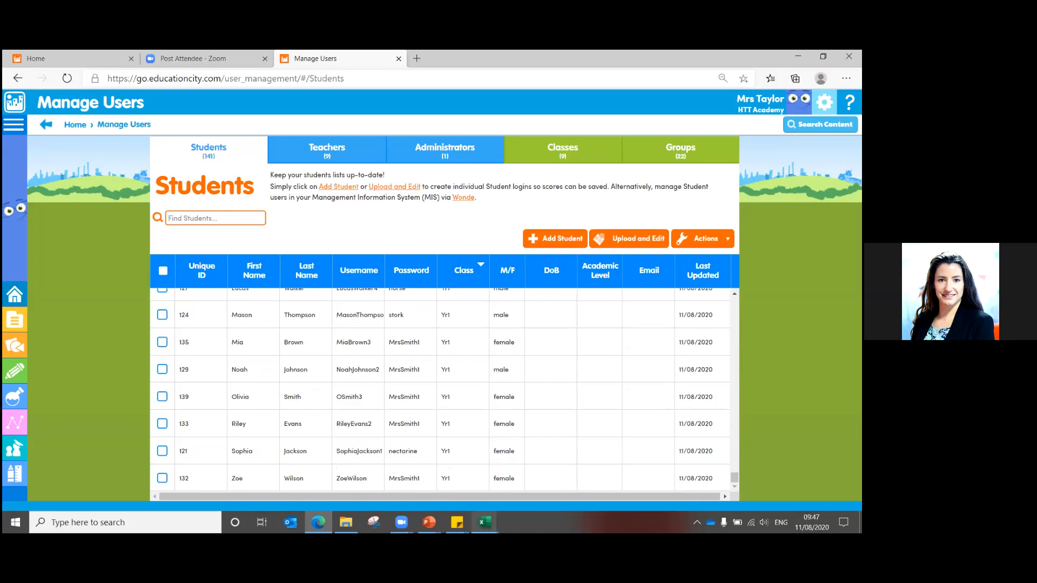
# - Switch to the PowerPoint slide show and advance to the closing "Thank you for Listening" slide
pyautogui.moveTo(318, 522)
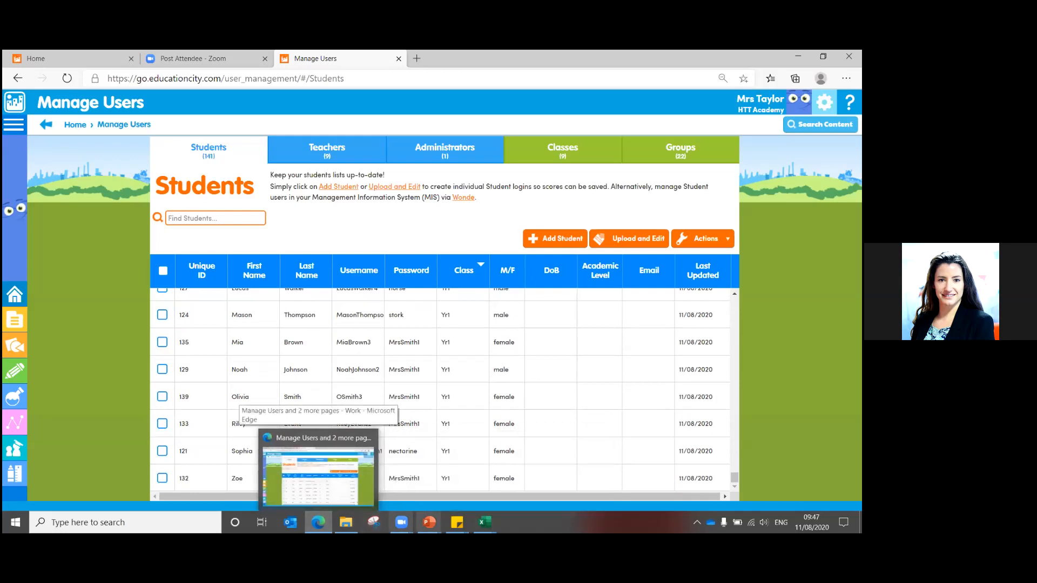
pyautogui.click(485, 522)
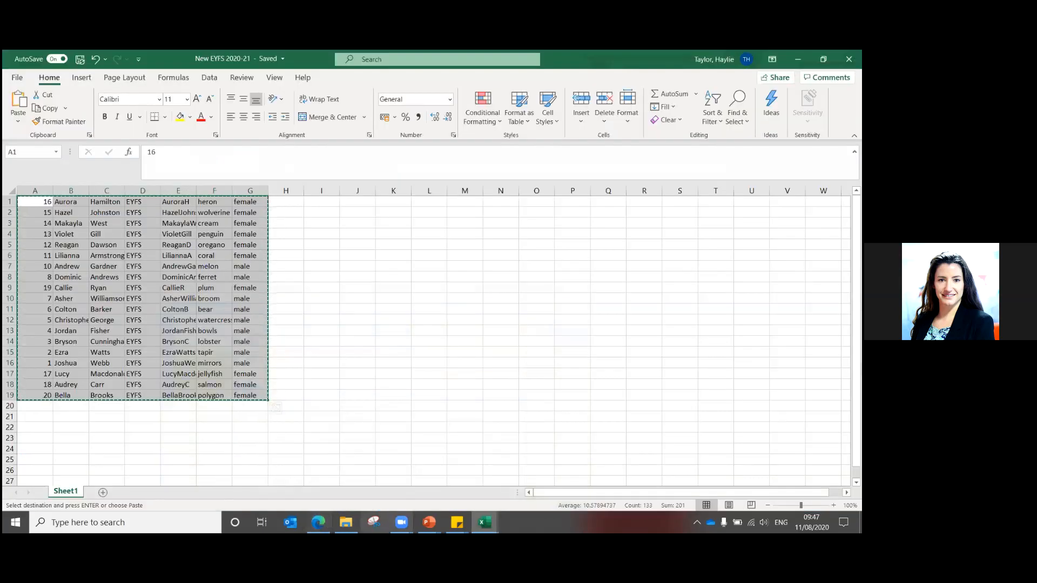
pyautogui.moveTo(429, 523)
pyautogui.click(486, 465)
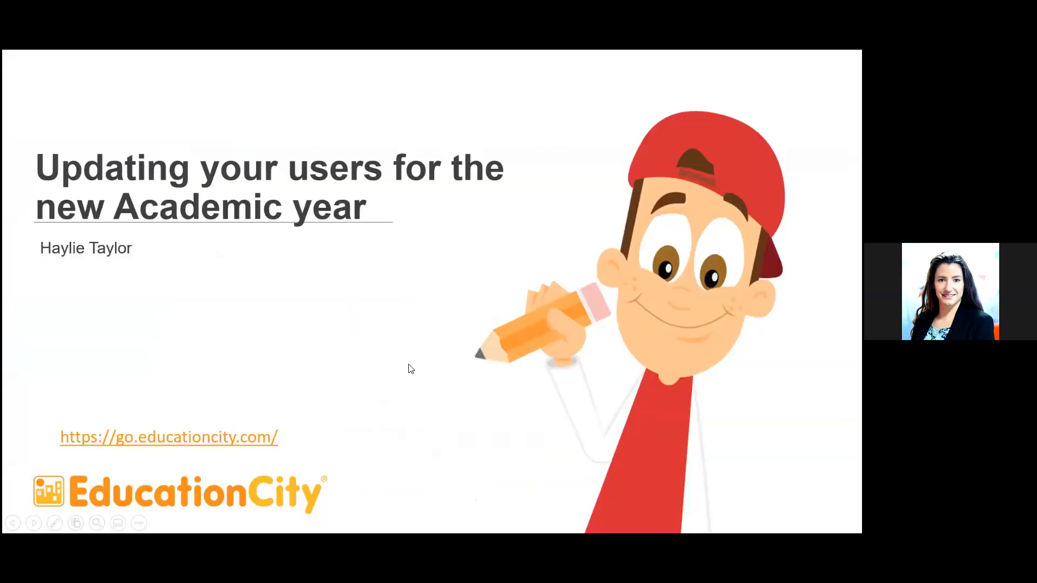
pyautogui.click(389, 301)
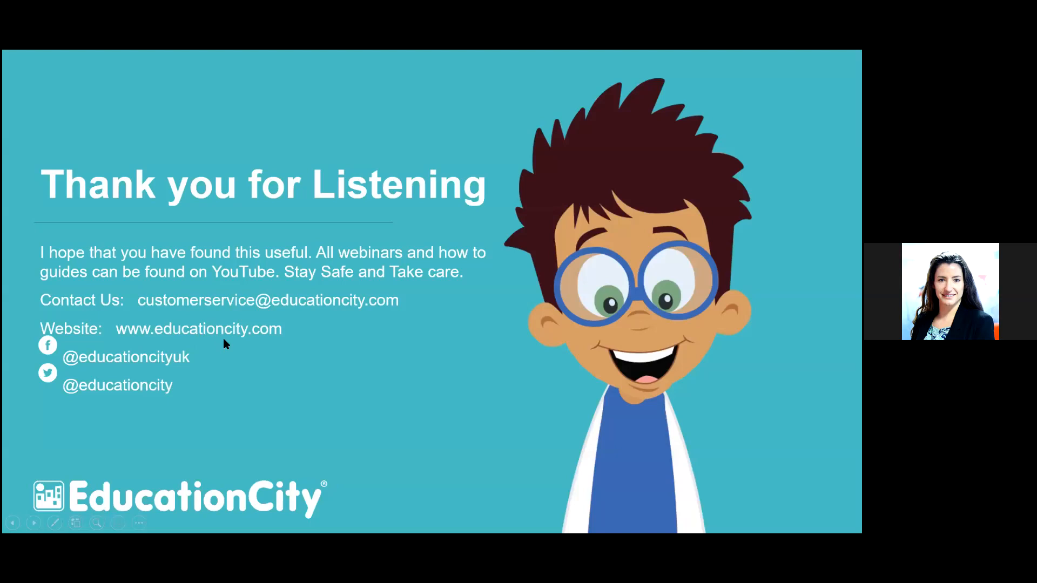